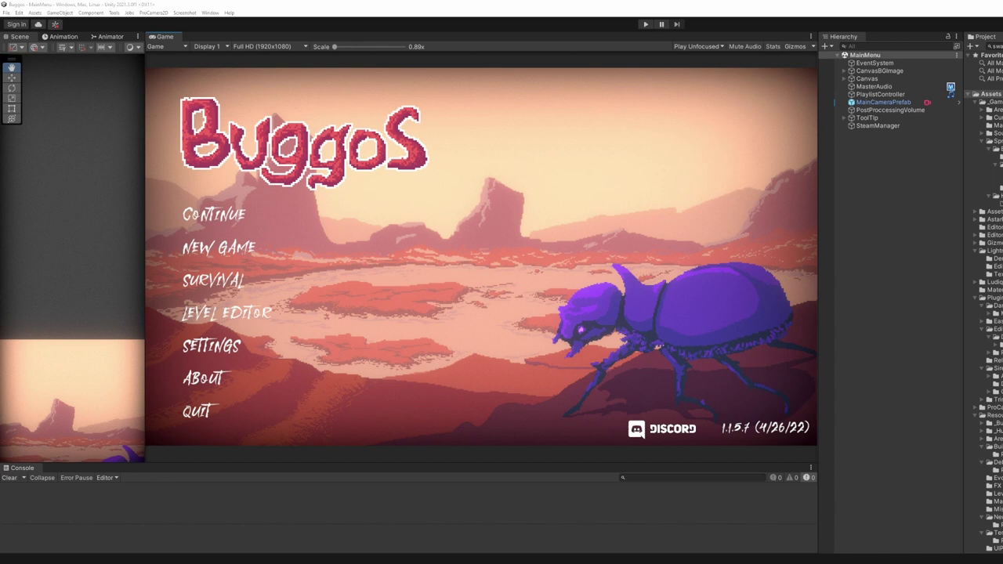
Step: Switch to the Facepunch.Steamworks Wiki in the browser and view the Editing Workshop Items and Listing Workshop Items pages
left_click(754, 506)
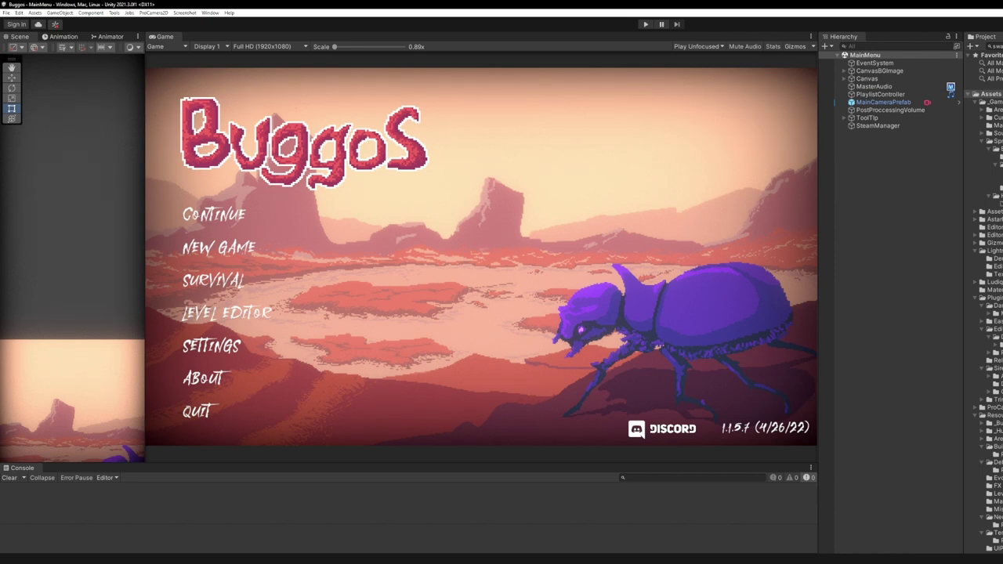
key("alt+Tab")
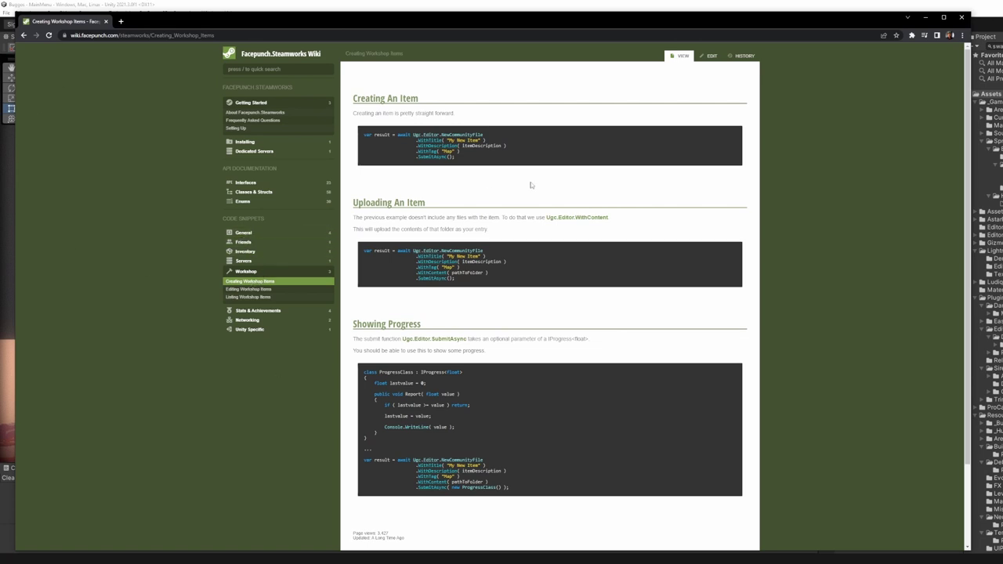
left_click_drag(682, 26, 744, 15)
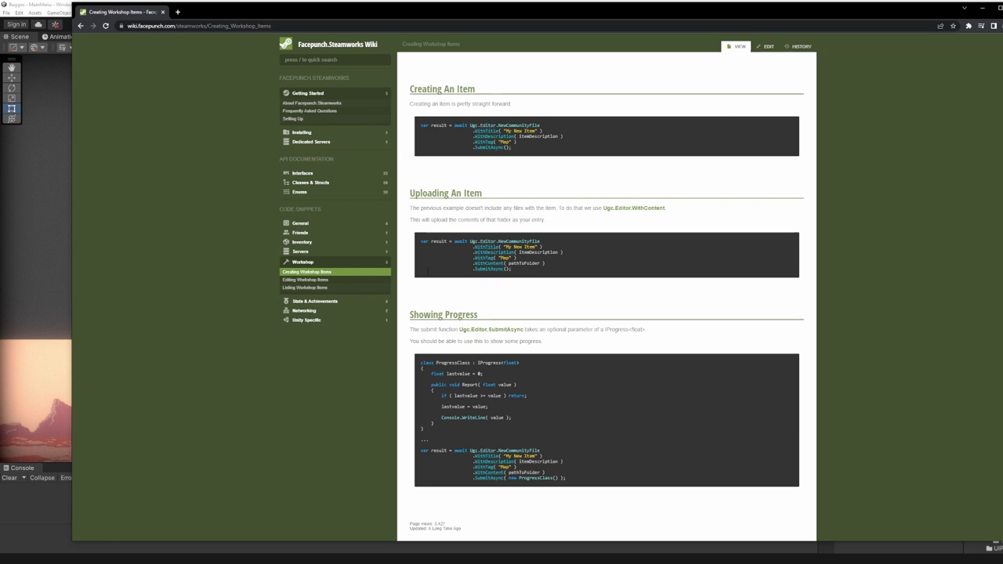
left_click(311, 280)
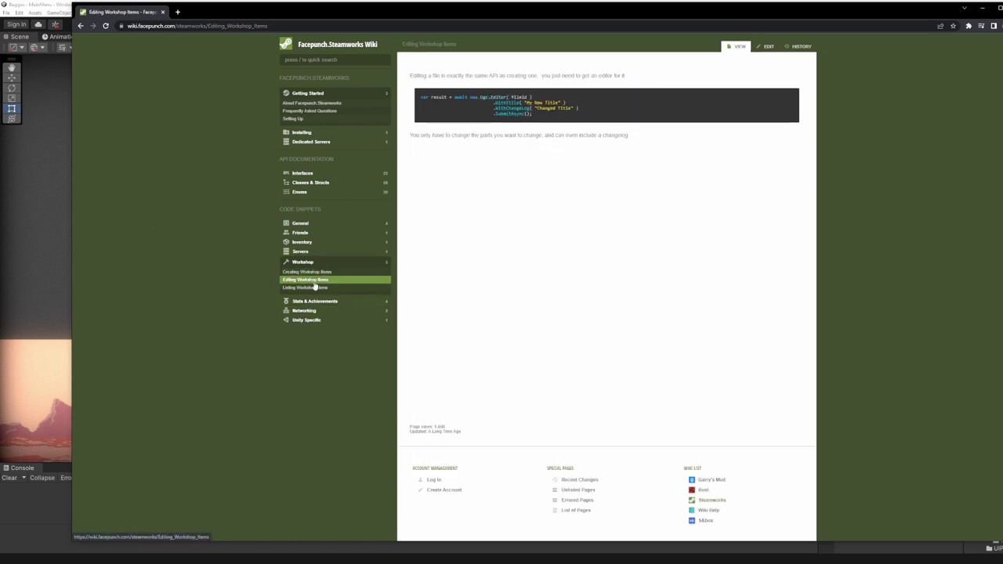
left_click(322, 289)
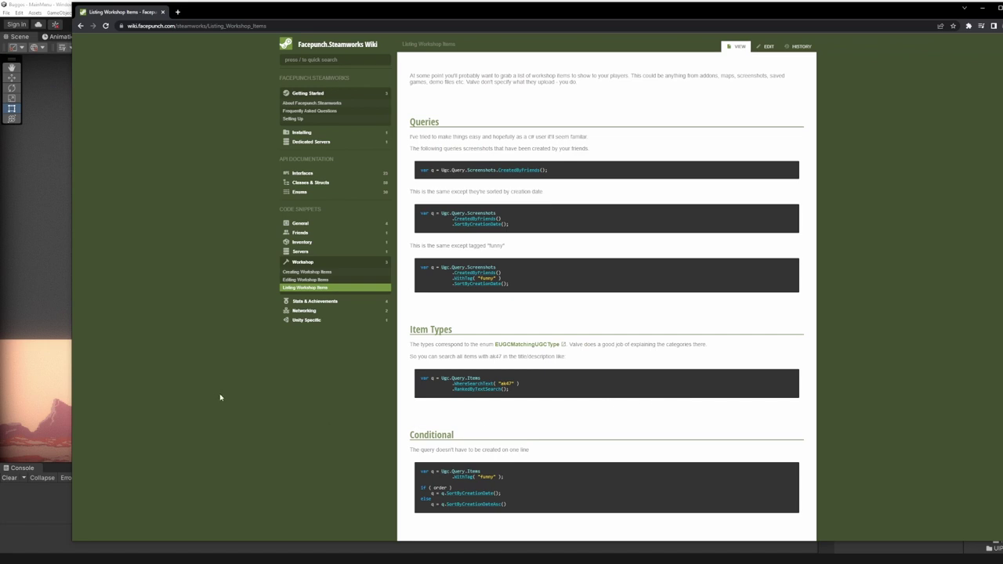
Step: Review the creating, uploading and progress sections of the Creating Workshop Items page, plus the query examples for listing items
left_click(330, 273)
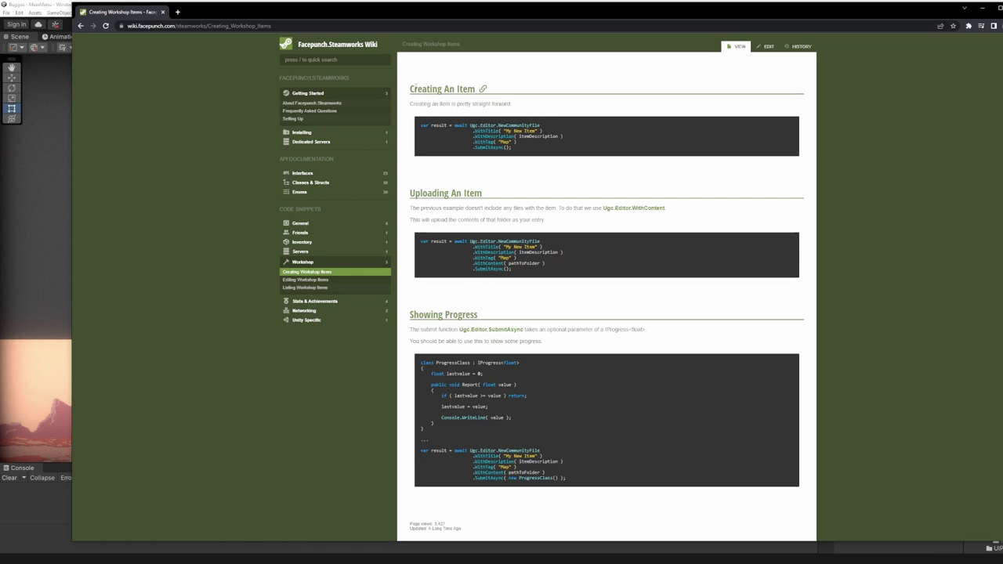
left_click_drag(407, 89, 523, 185)
left_click_drag(413, 192, 573, 308)
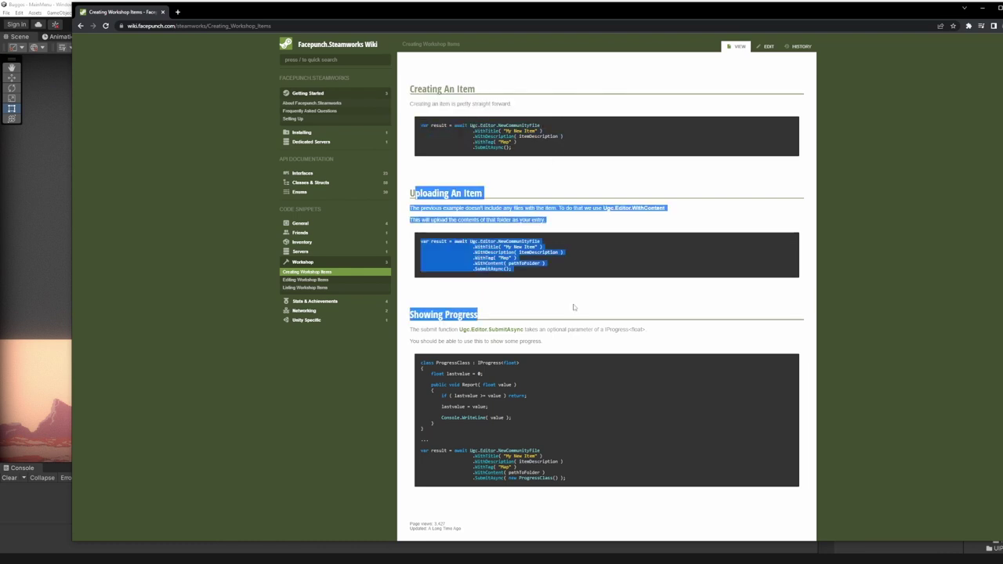
left_click(526, 325)
left_click_drag(407, 312, 624, 499)
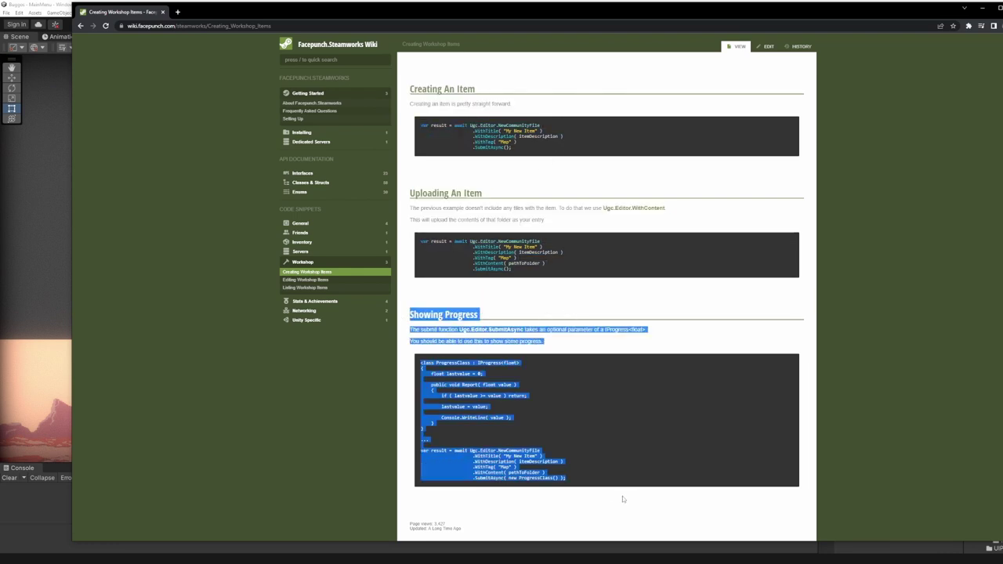
left_click(316, 288)
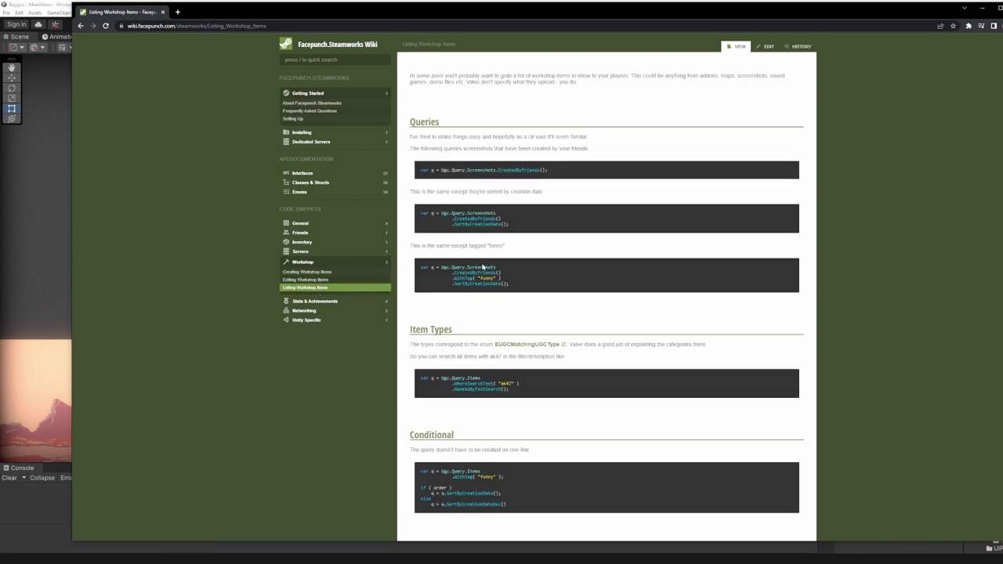
left_click_drag(482, 268, 520, 463)
Step: Return to Unity, run the MainMenu scene in play mode and mute the game audio
key("alt+Tab")
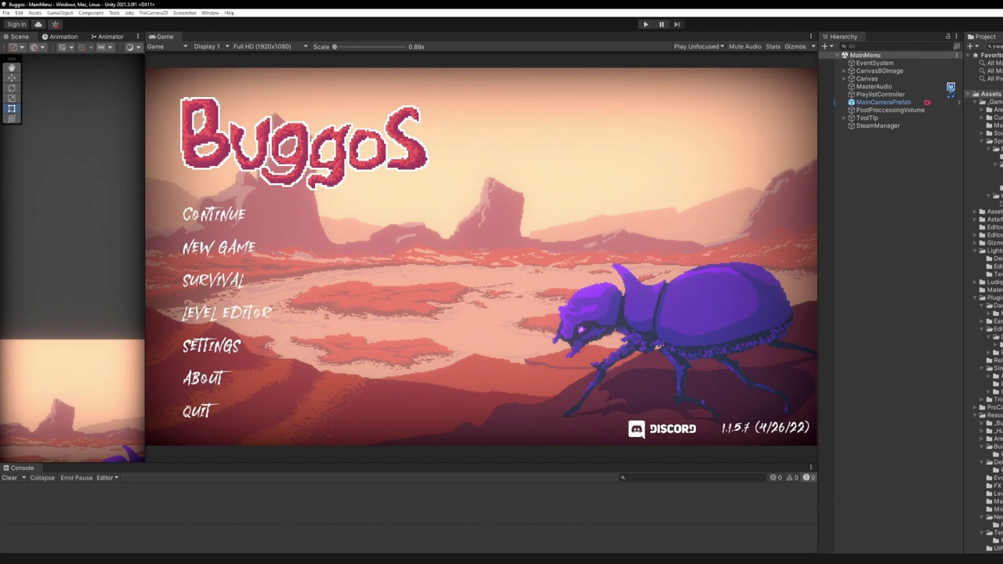
left_click(645, 25)
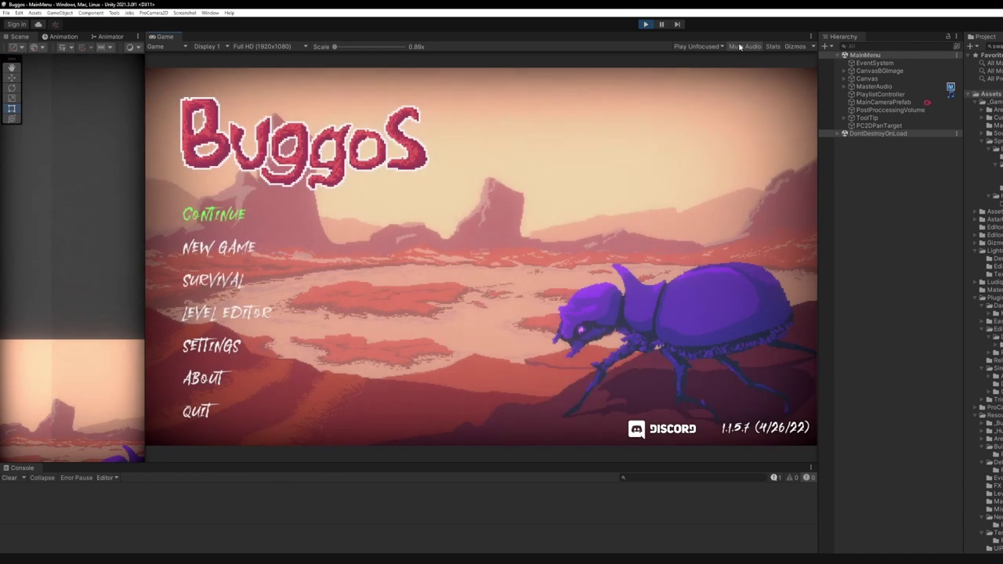
left_click(743, 47)
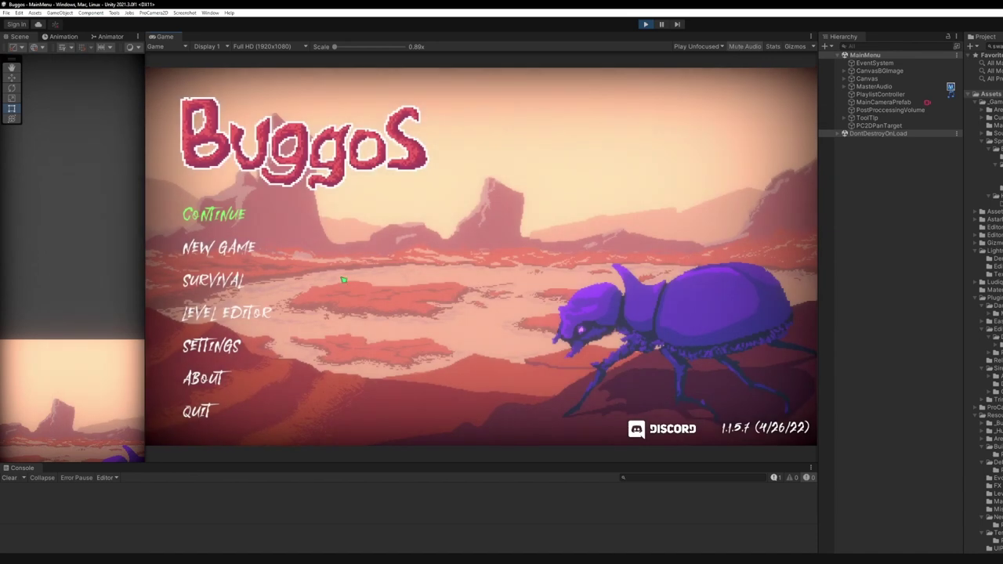
left_click(226, 287)
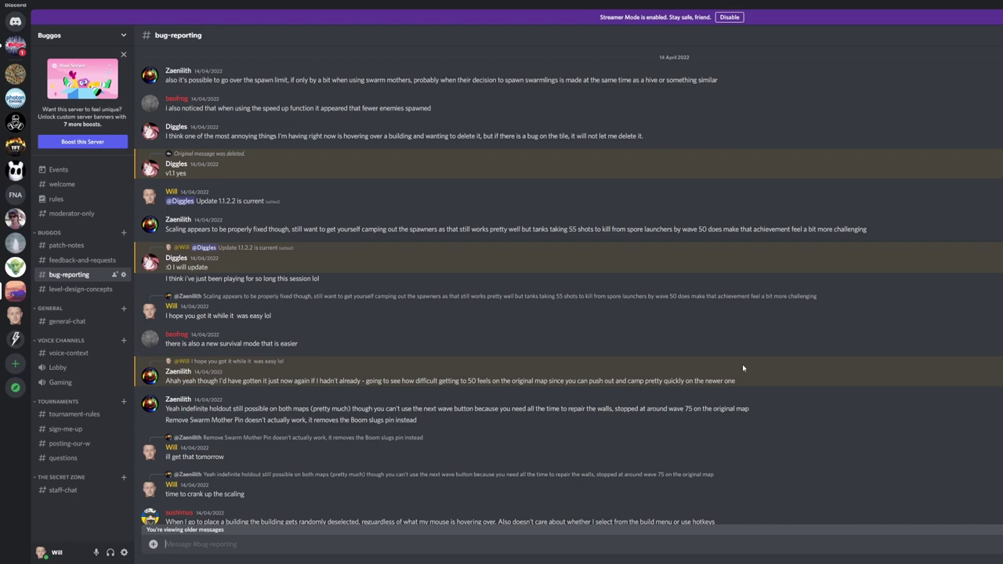
Step: Read through the bug-reporting channel of the Buggos server in Discord, from its first messages to the newest reports
scroll(999, 231, "up", 5)
scroll(765, 304, "up", 15)
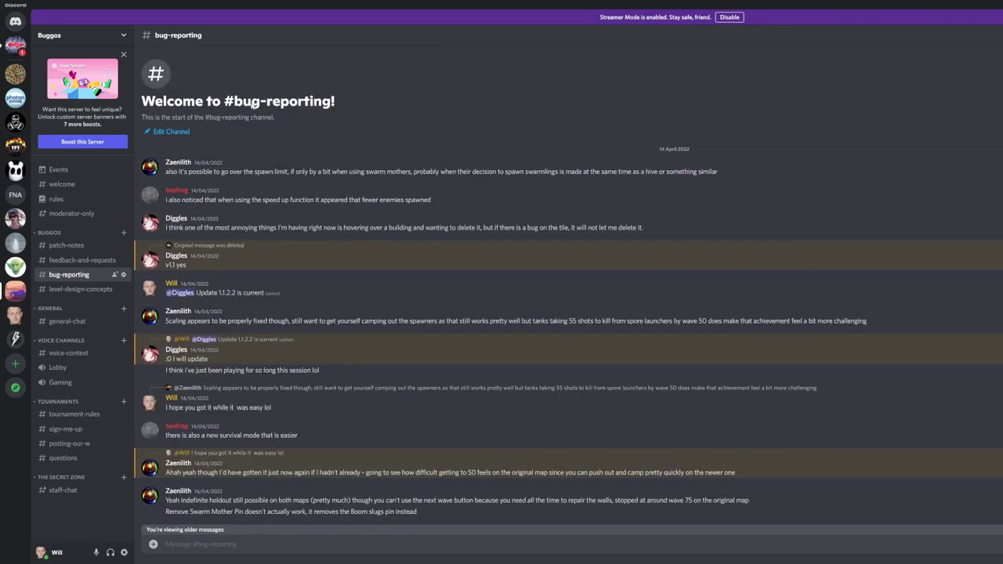
scroll(372, 379, "down", 15)
scroll(373, 380, "down", 5)
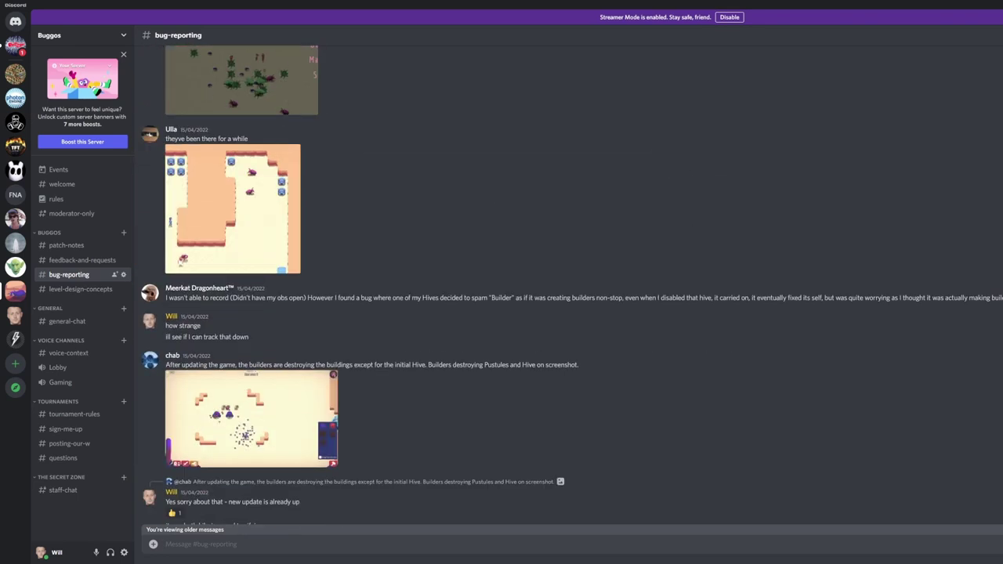
scroll(925, 215, "down", 20)
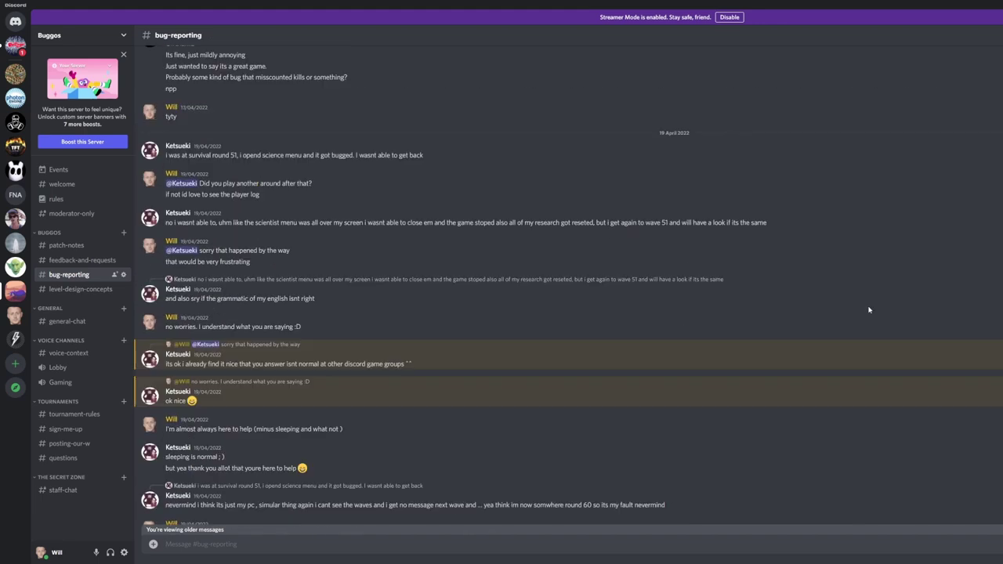
scroll(867, 300, "down", 15)
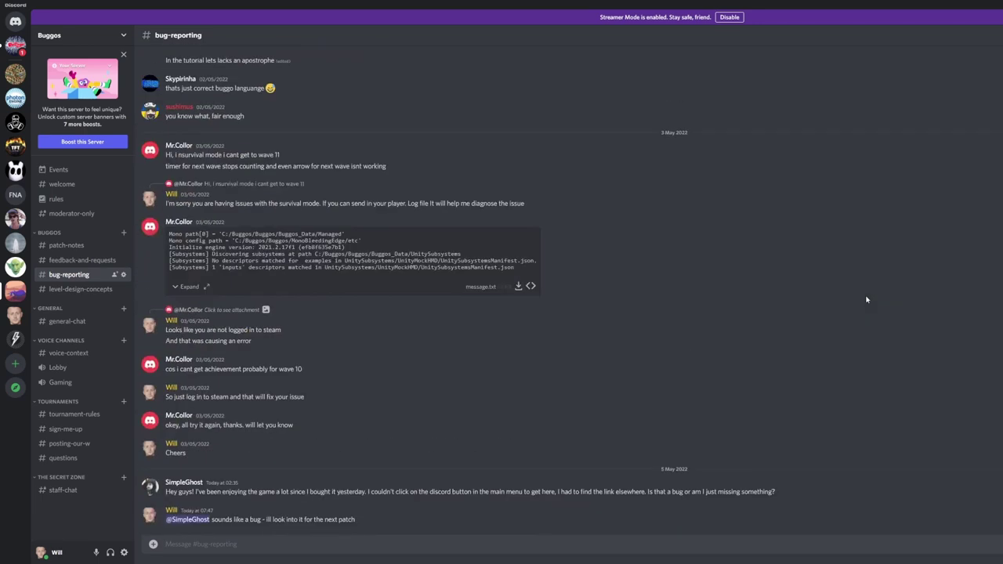
scroll(867, 300, "up", 5)
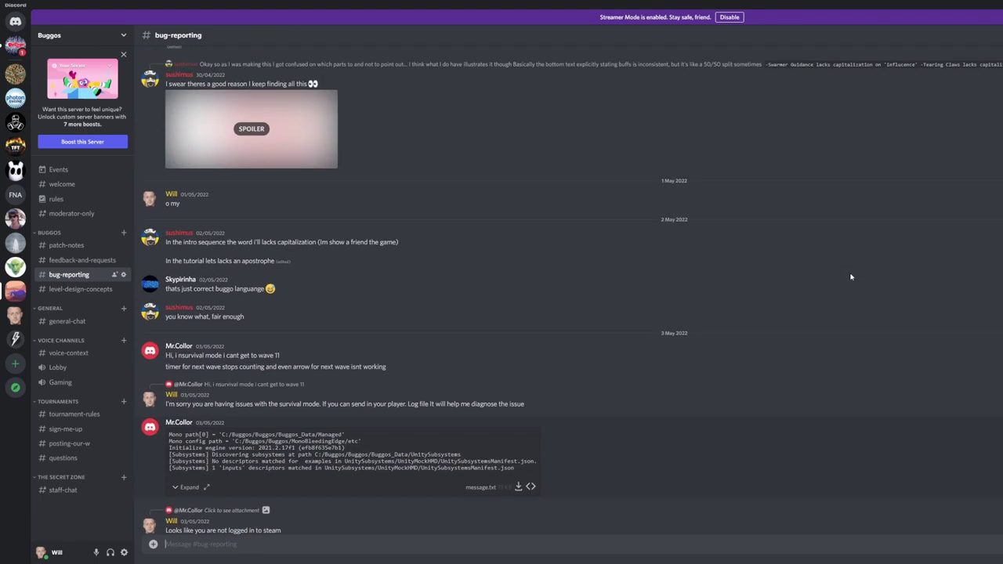
scroll(849, 278, "up", 3)
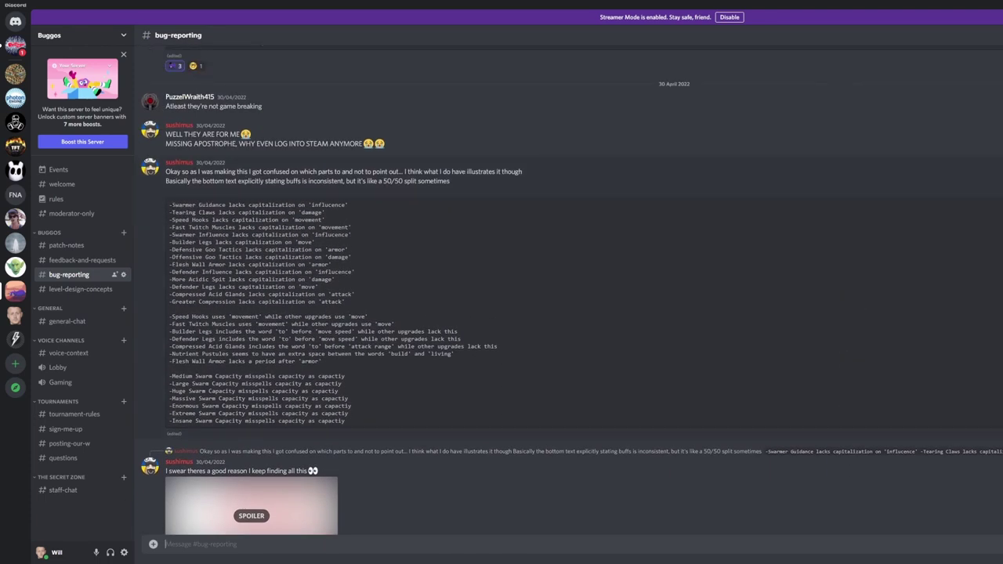
Step: Highlight and examine the lists of capitalization, wording and spelling problems reported on 29 and 30 April
left_click_drag(169, 204, 363, 430)
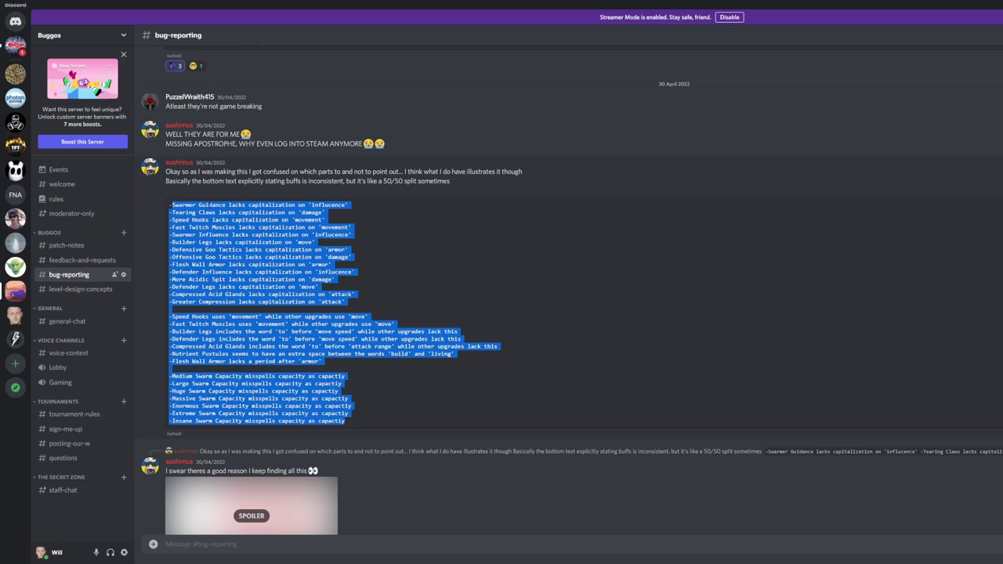
left_click_drag(253, 383, 321, 391)
left_click(321, 391)
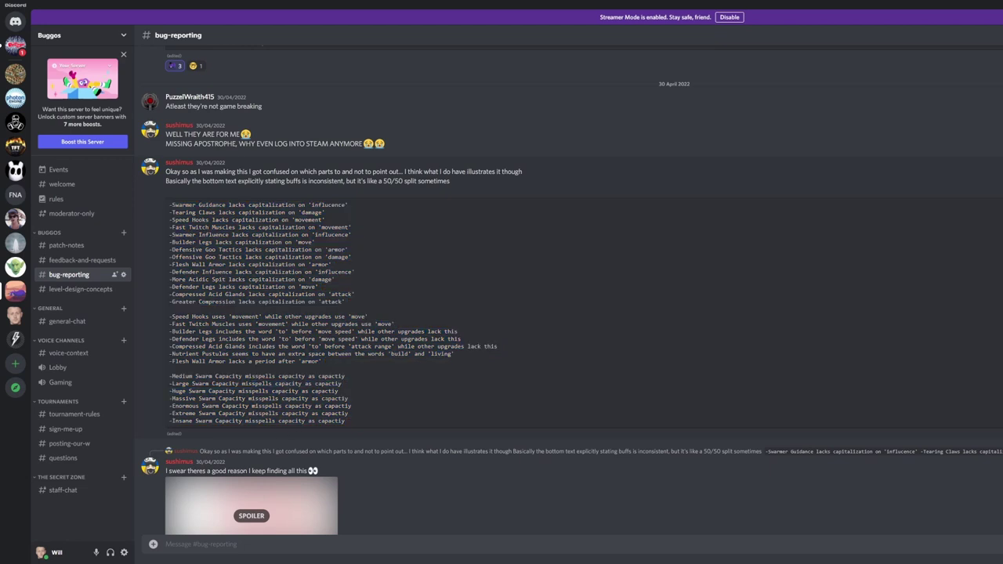
triple_click(342, 397)
left_click(341, 397)
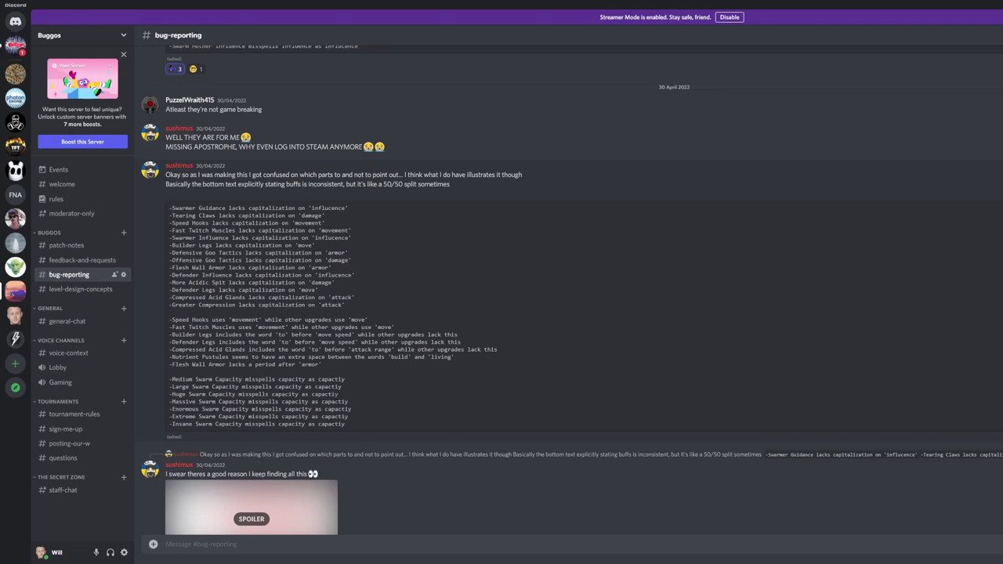
scroll(356, 452, "up", 1)
left_click_drag(356, 459, 170, 283)
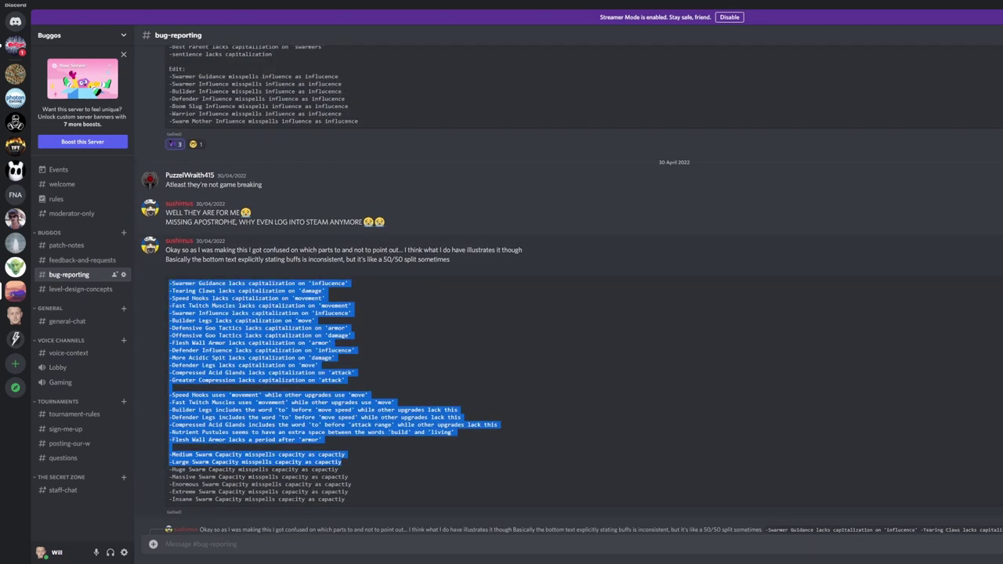
left_click(170, 283)
left_click_drag(265, 283, 353, 441)
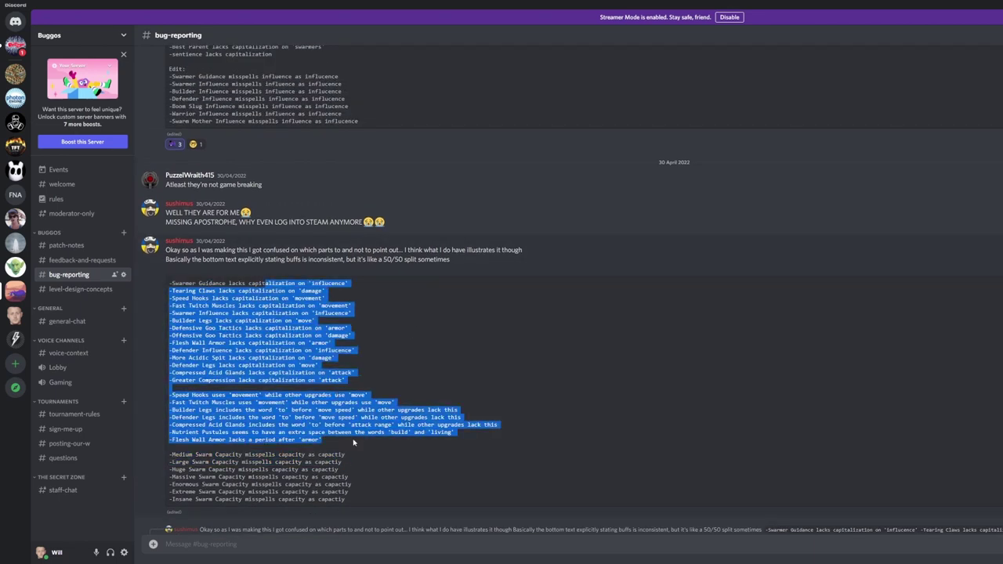
left_click(483, 374)
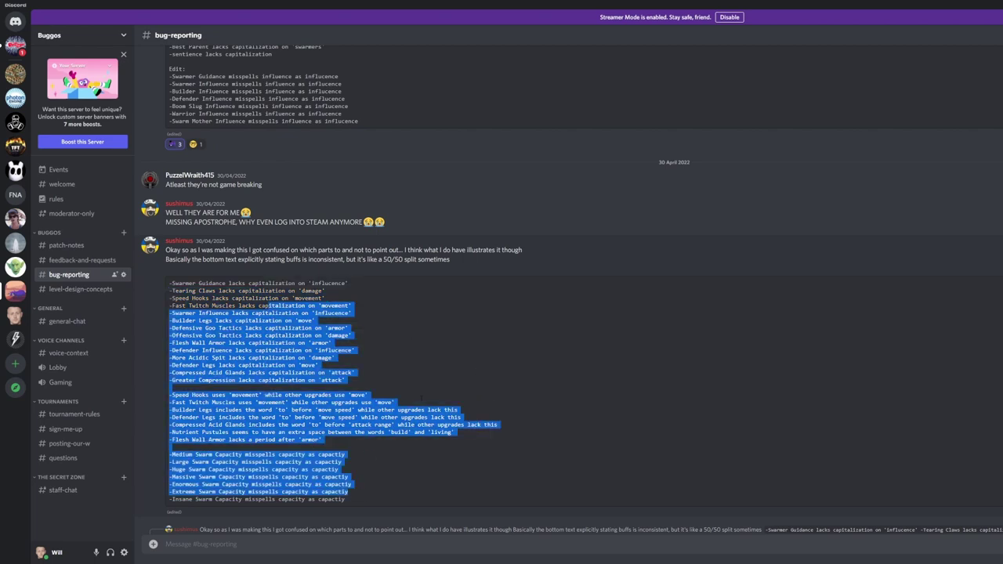
scroll(477, 358, "up", 5)
left_click_drag(342, 506, 262, 318)
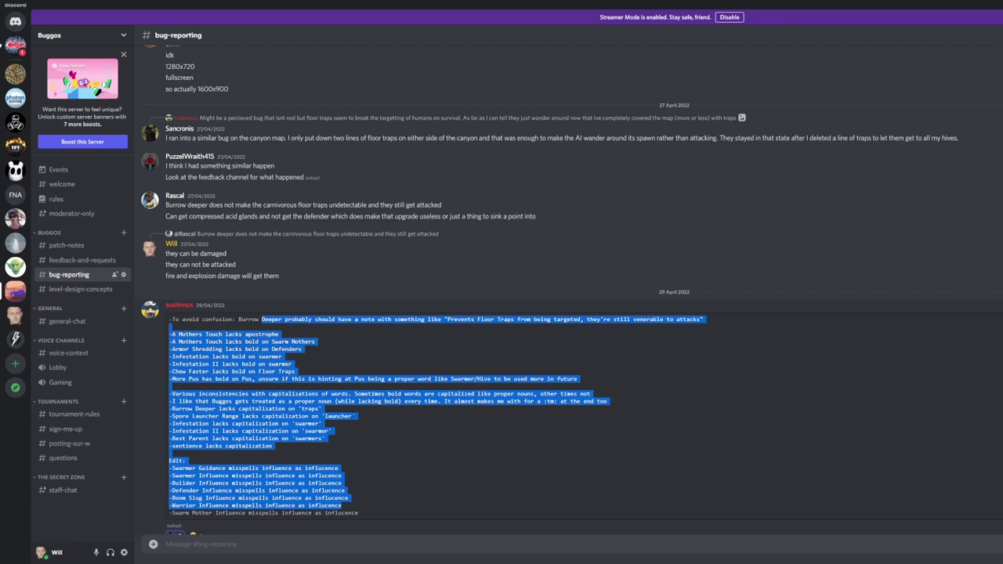
Step: Browse the older bug reports back to 17 April, including the enlarged survival-mode screenshot
scroll(549, 313, "up", 3)
scroll(345, 455, "up", 10)
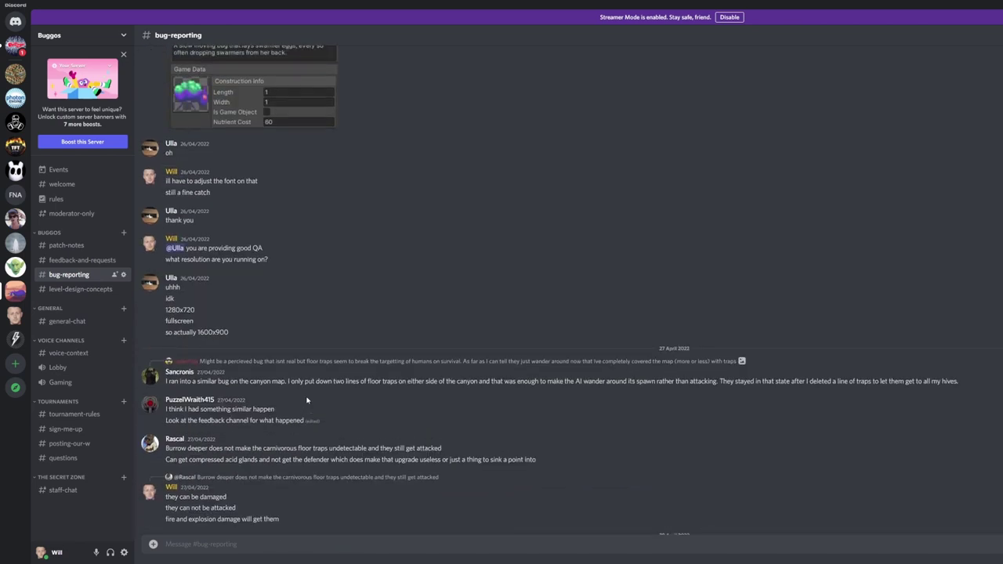
scroll(317, 421, "up", 10)
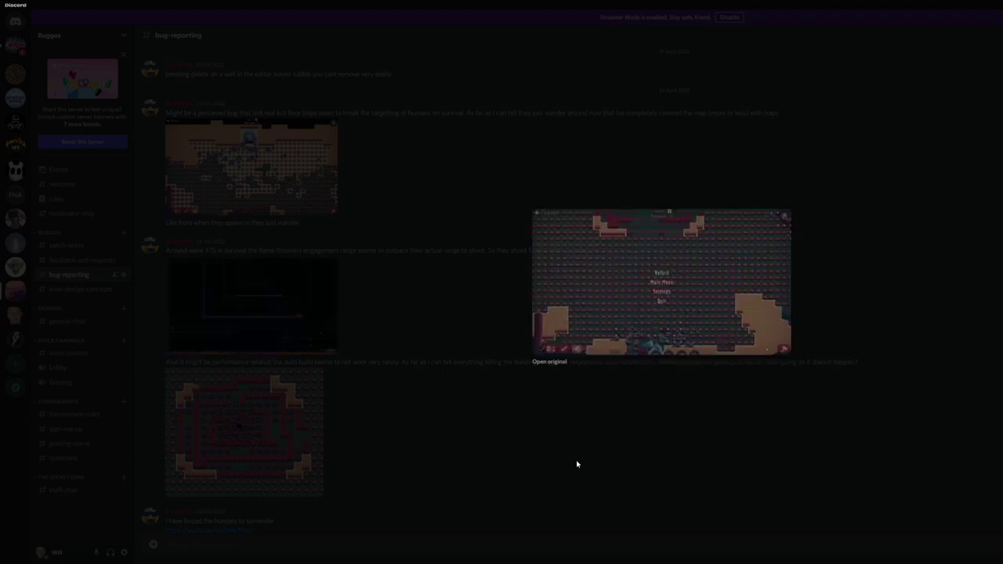
left_click(661, 461)
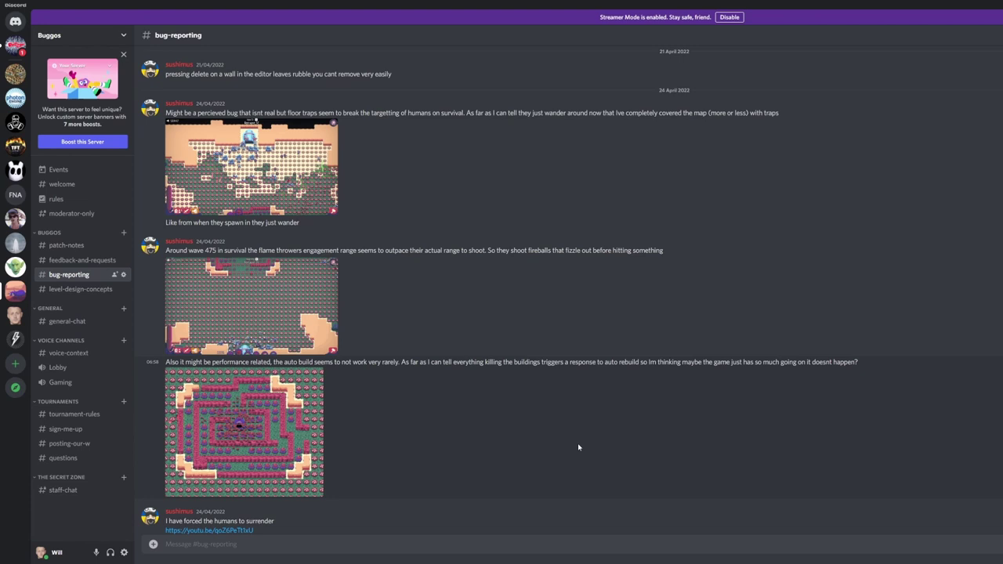
scroll(577, 443, "up", 5)
scroll(579, 443, "up", 6)
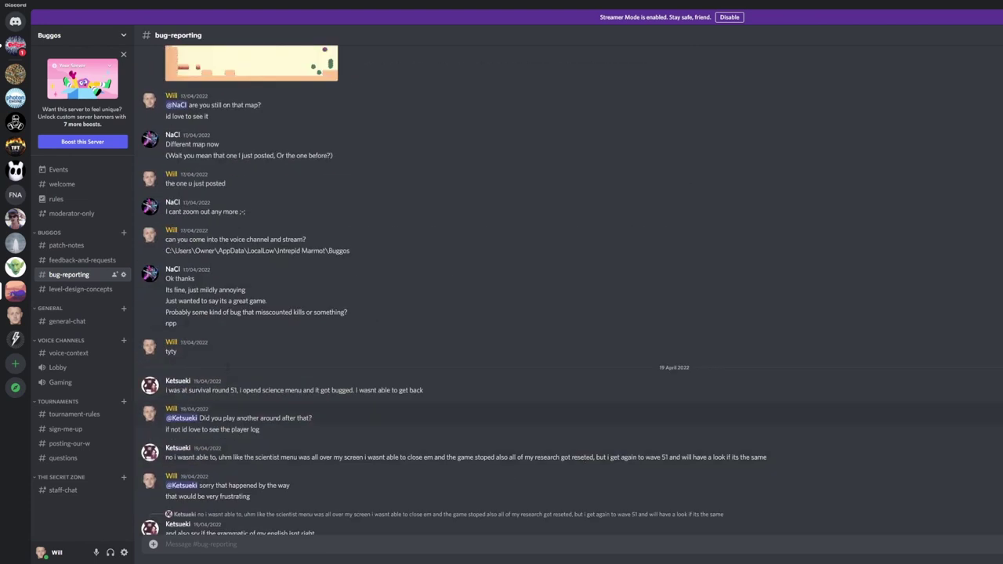
scroll(373, 388, "up", 10)
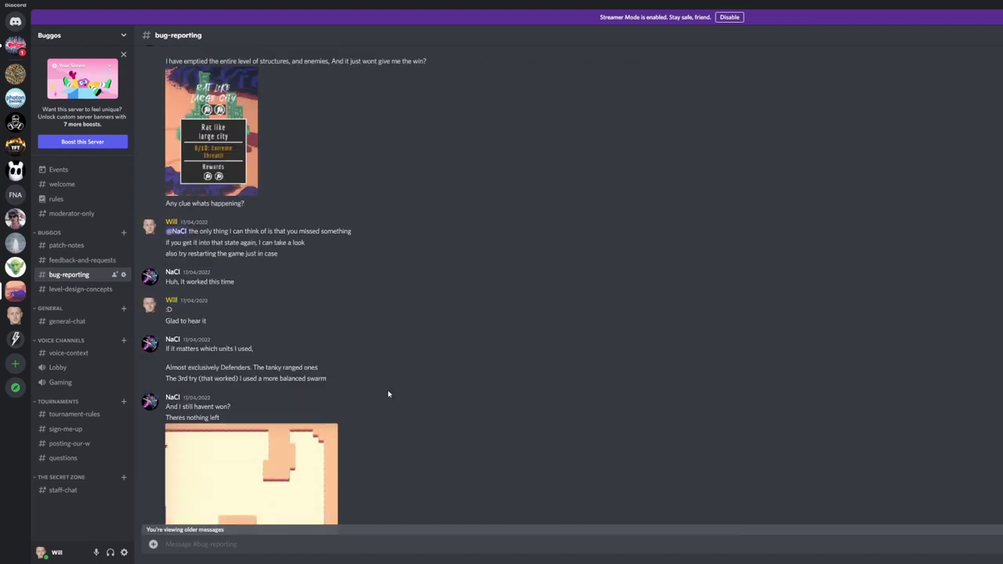
scroll(388, 394, "up", 5)
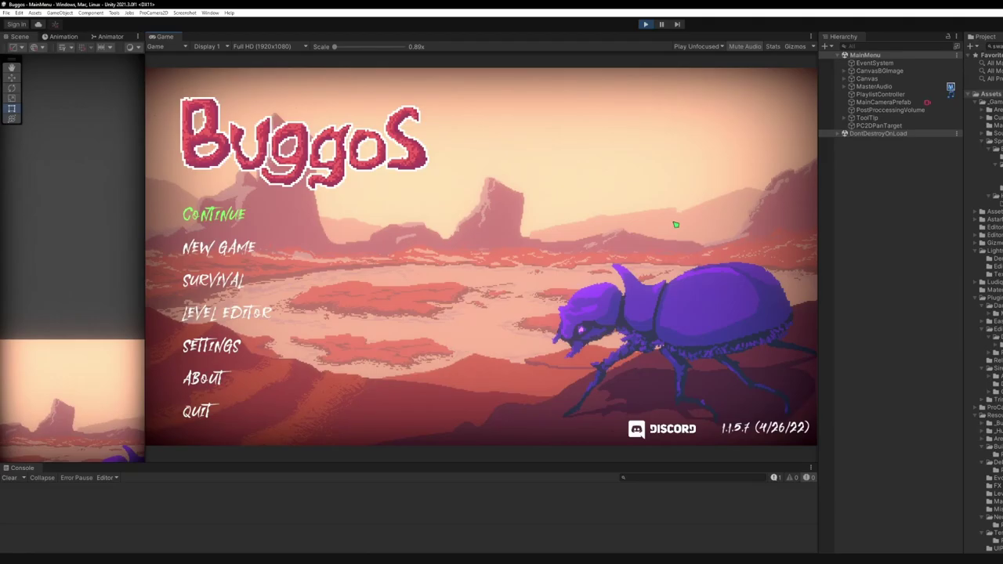
Step: Continue the saved game in Unity, open the evolution tree from the overworld and examine the Chitinous Plates upgrade
left_click(269, 219)
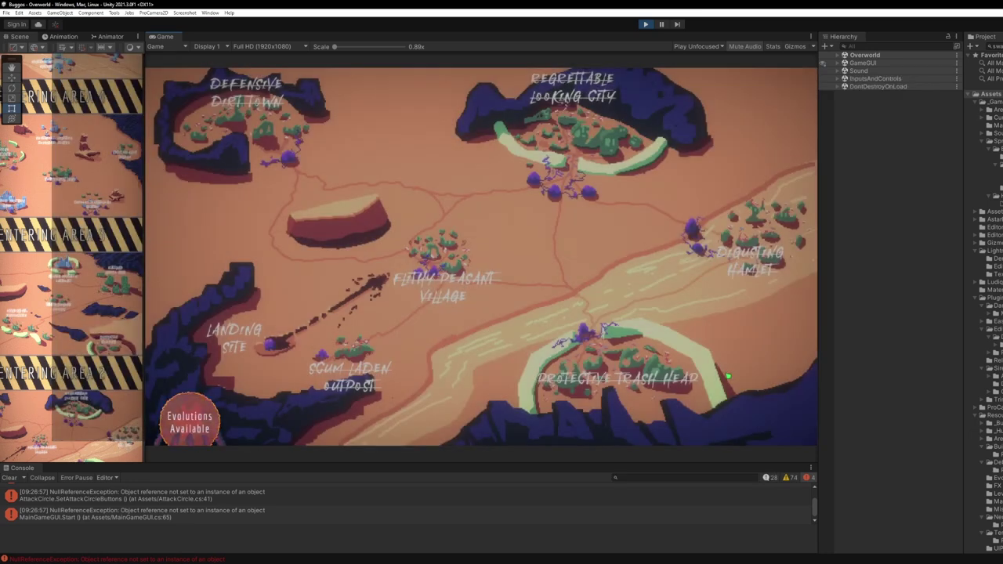
left_click(189, 421)
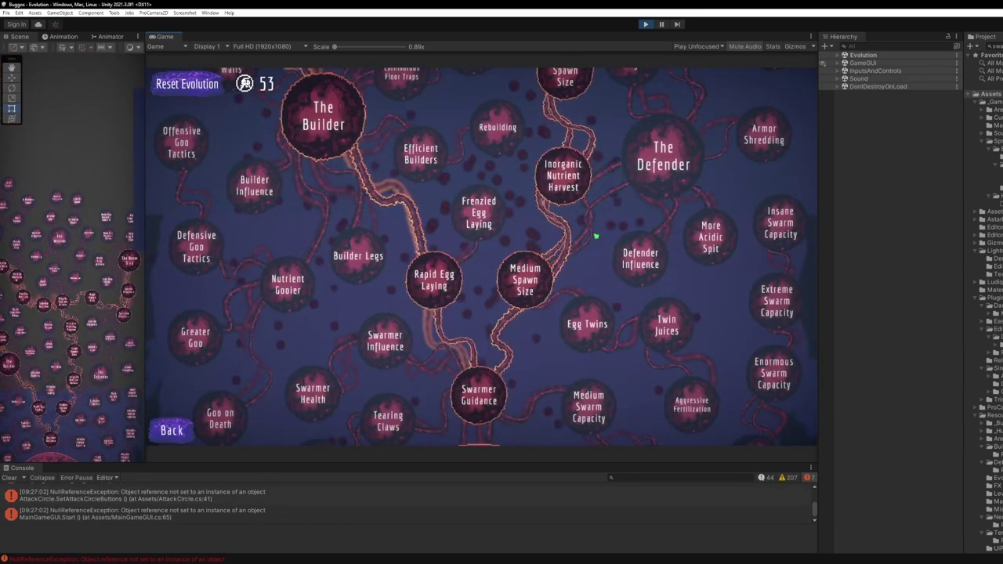
scroll(470, 212, "up", 5)
scroll(560, 232, "up", 5)
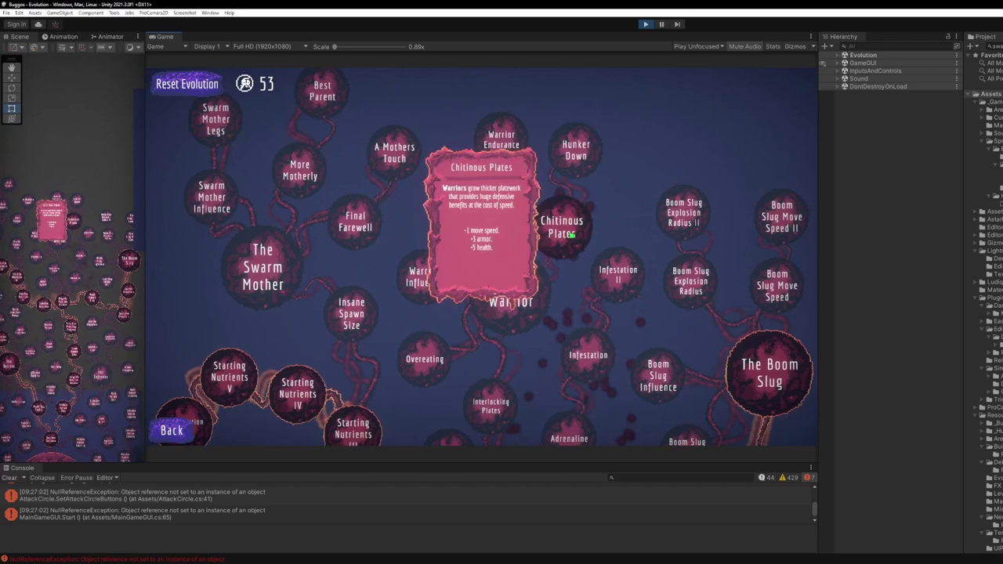
Step: Examine the Warrior Endurance and Overeating upgrade descriptions in the evolution tree
mouse_move(575, 154)
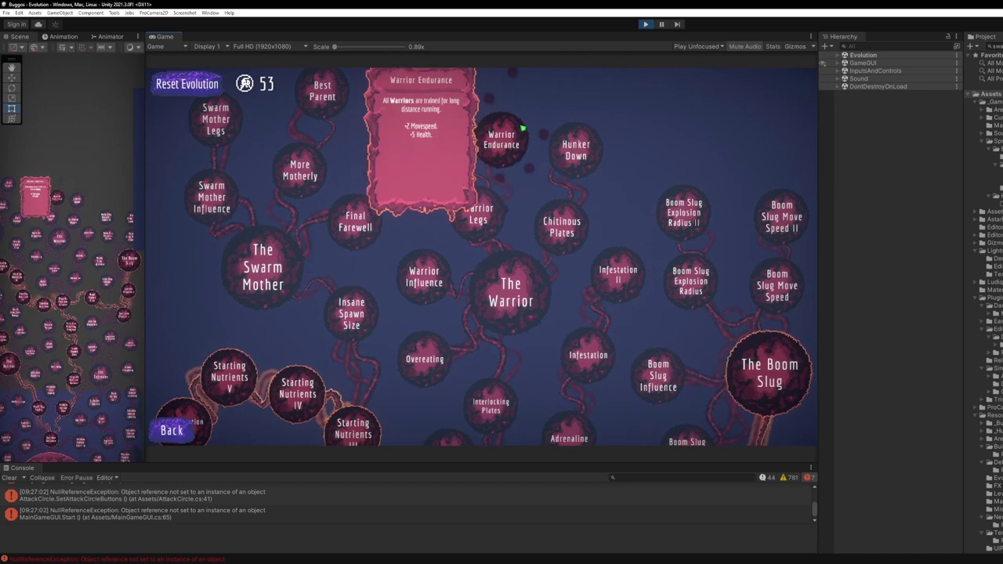
mouse_move(488, 203)
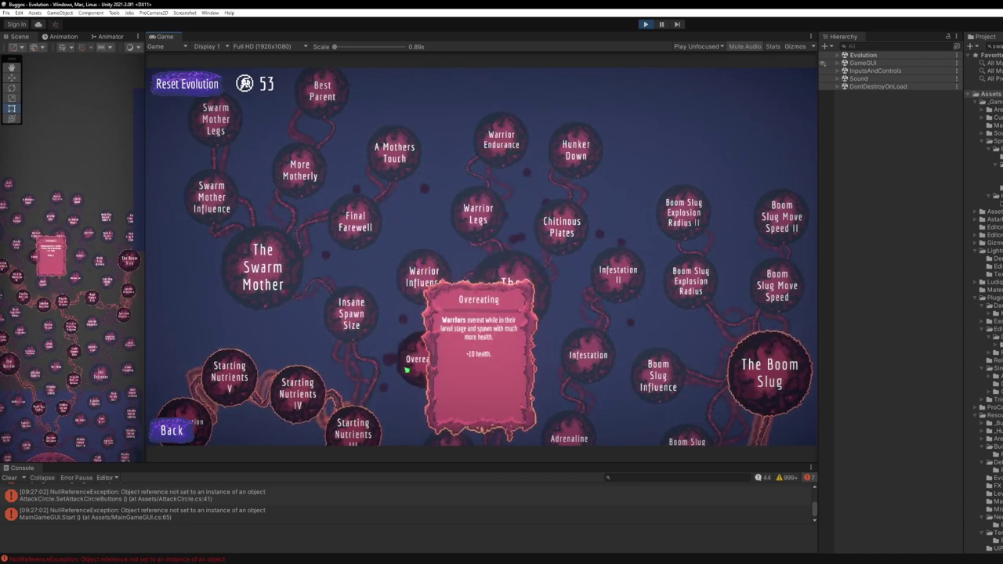
Step: Switch to the Buggos (1.1.5.7) Google Sheets spreadsheet and read through every upgrade's effect and stat categories, down to Swarm Mother Legs
key("alt+Tab")
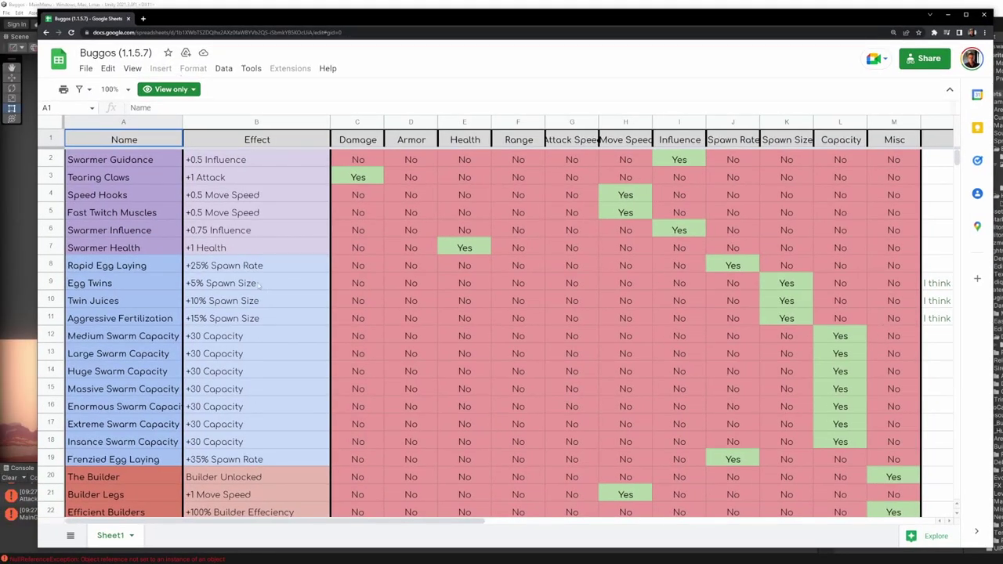
scroll(259, 282, "down", 2)
scroll(245, 283, "down", 1)
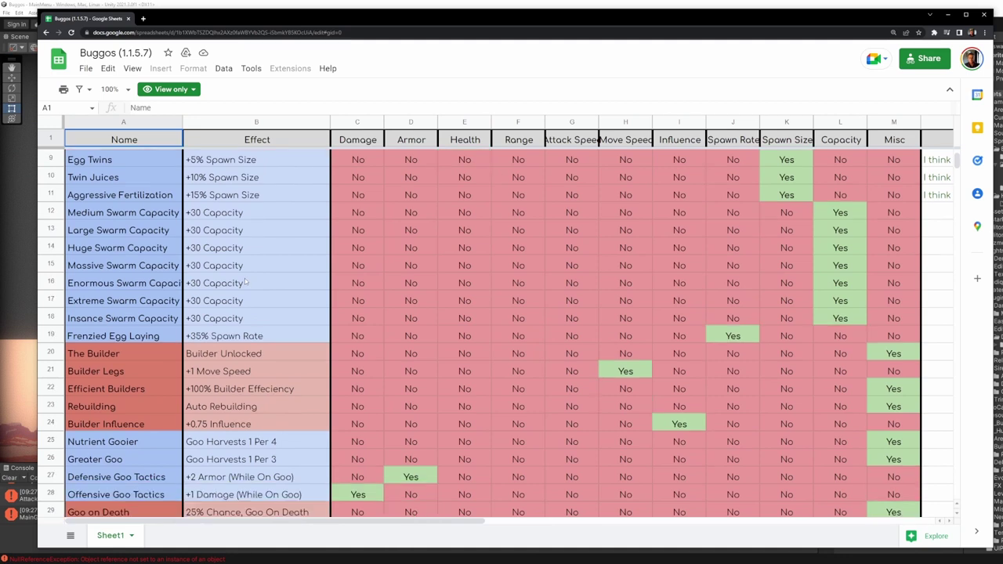
scroll(246, 283, "up", 3)
scroll(245, 283, "down", 7)
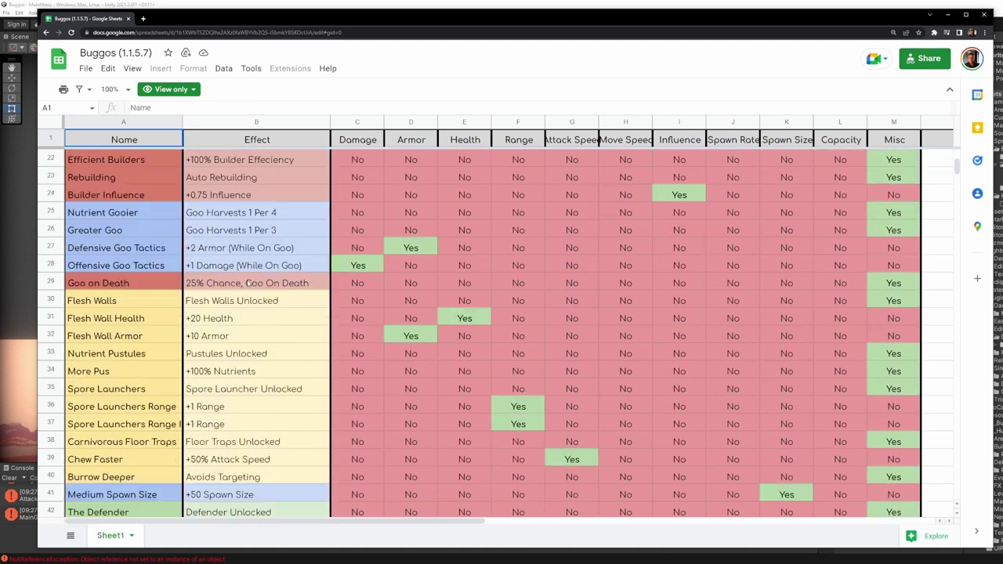
scroll(247, 283, "down", 5)
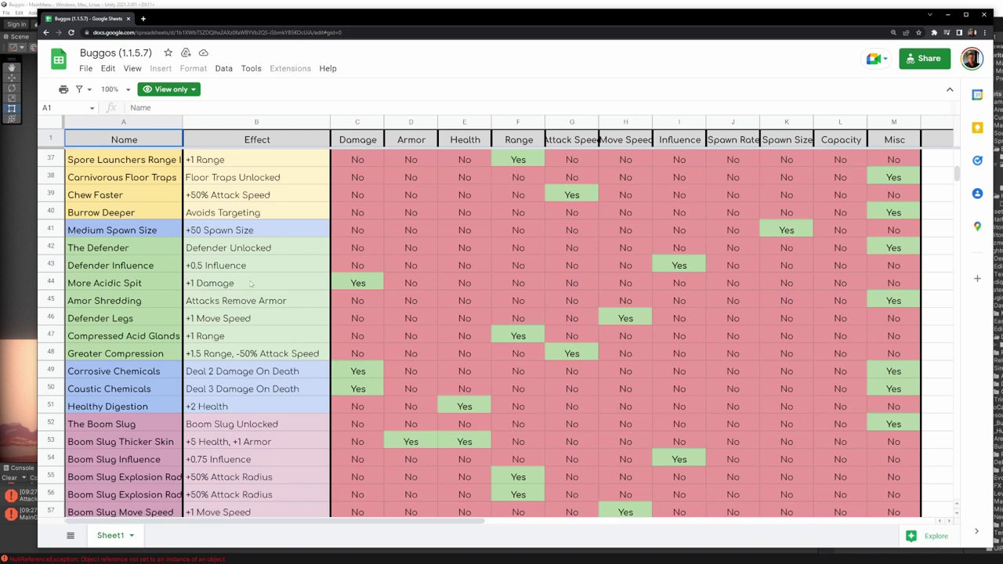
scroll(248, 289, "down", 2)
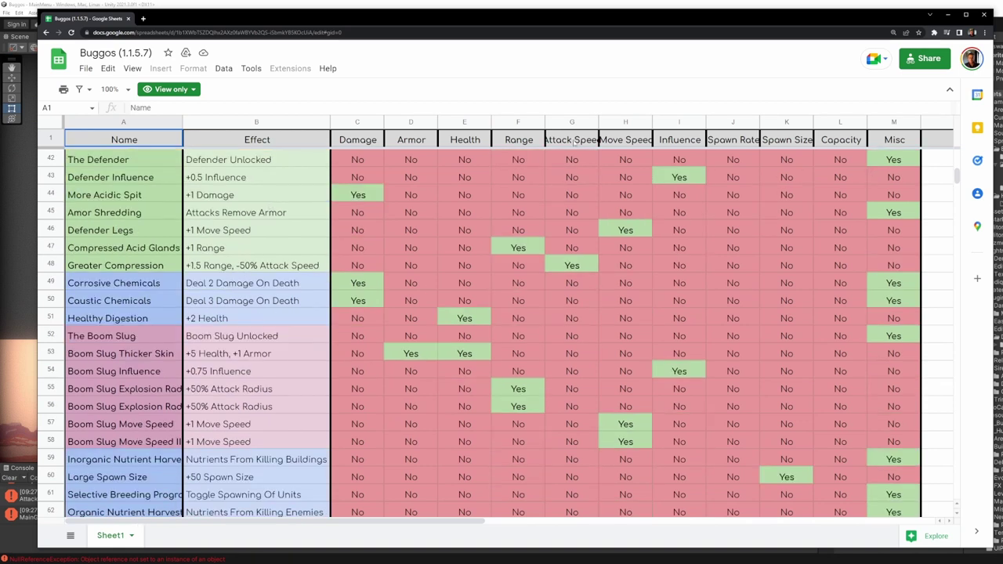
scroll(712, 308, "down", 9)
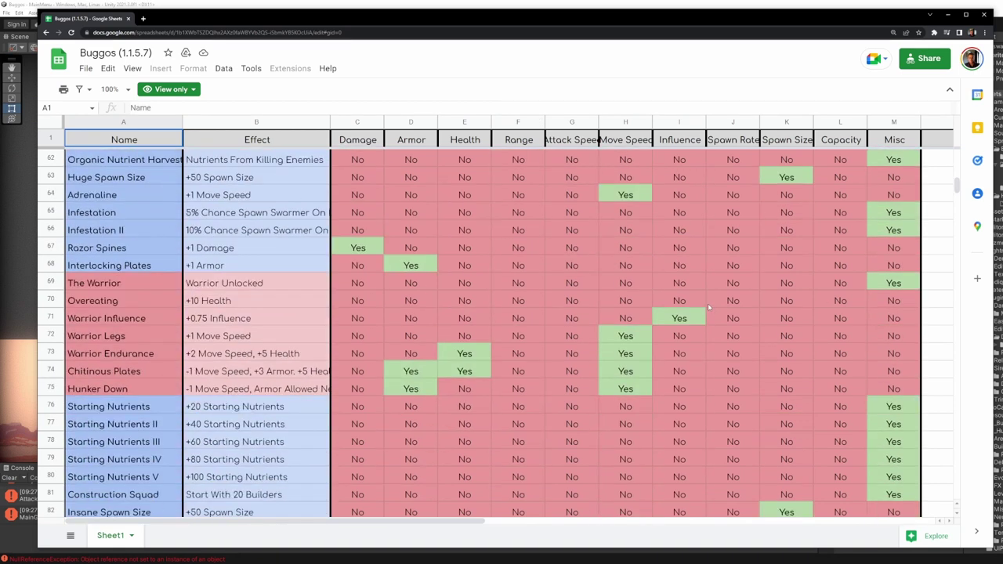
scroll(708, 306, "down", 3)
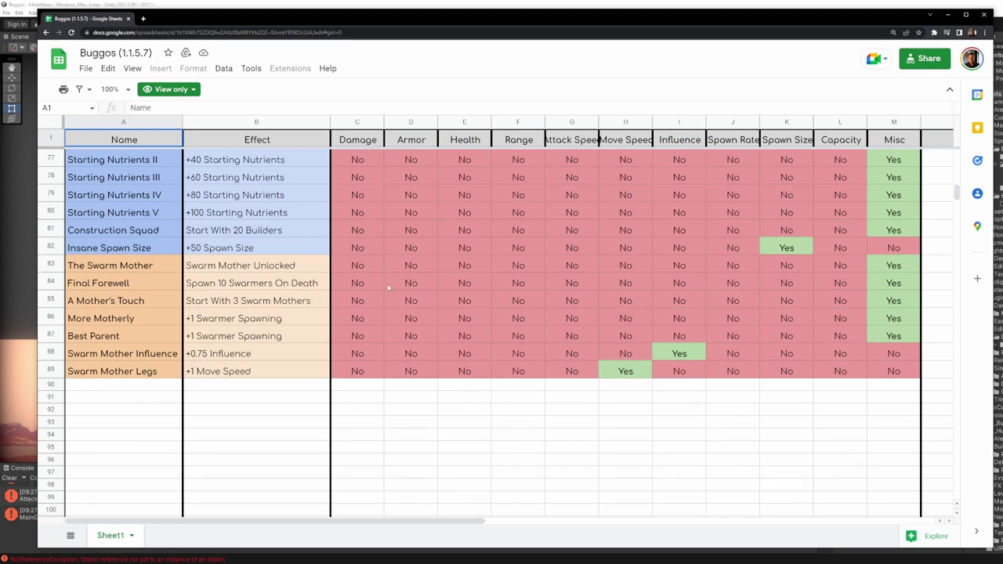
Step: Minimize the spreadsheet and inspect the four-quadrant evolution tree image enlarged, from Sentience up to the Swarm Mother and Builder branches
left_click(946, 15)
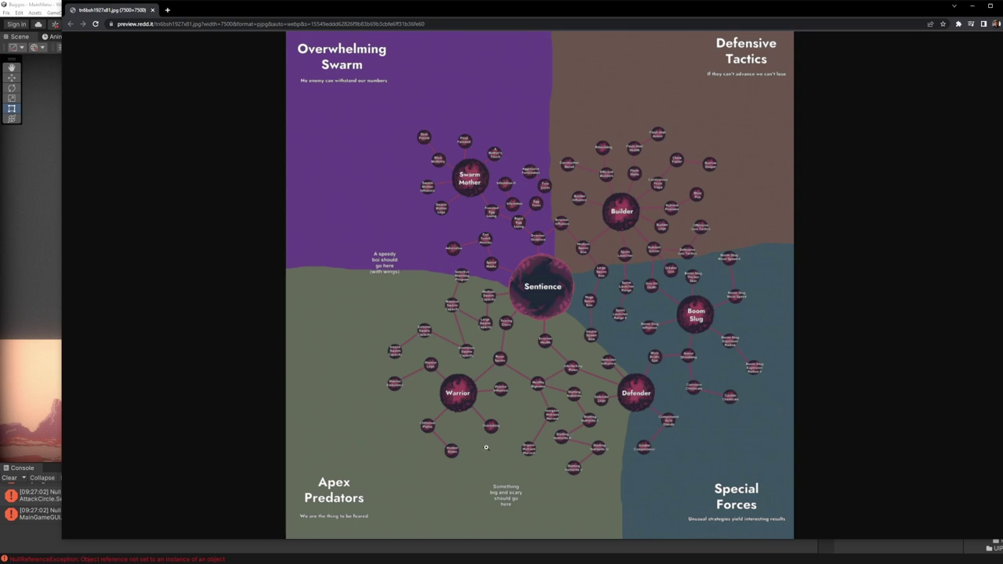
left_click(541, 296)
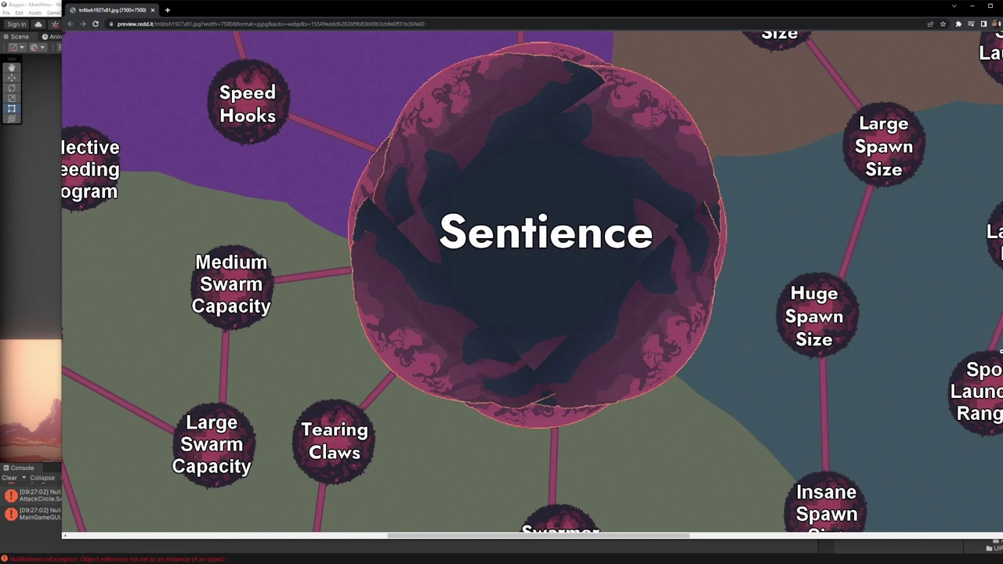
scroll(915, 312, "up", 8)
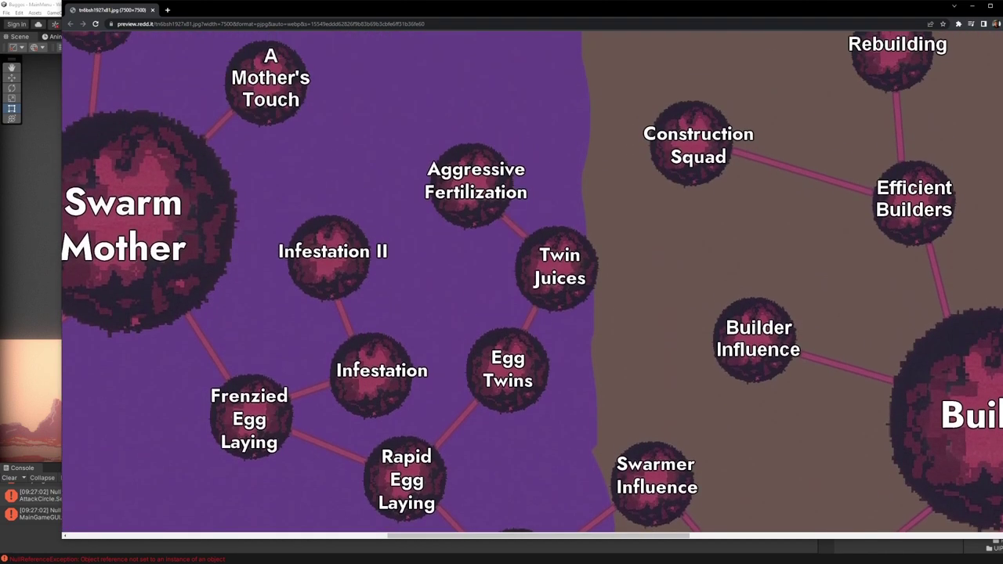
scroll(915, 313, "down", 4)
left_click(768, 333)
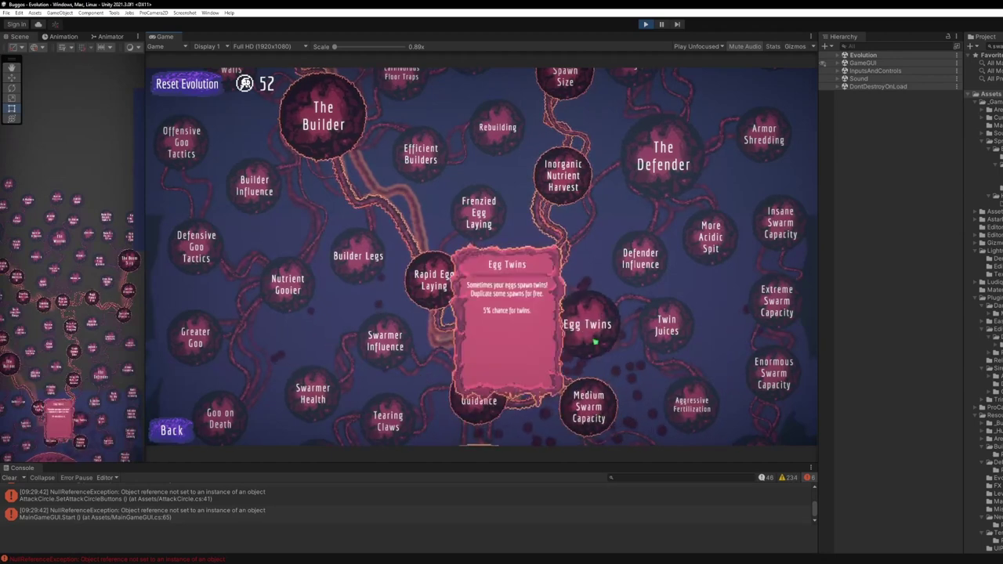
Step: Survey the evolution tree in the running Unity game between the Warrior branches and Sentience, checking the Defender, Medium Spawn Size and Infestation descriptions
scroll(690, 352, "down", 3)
scroll(580, 251, "up", 6)
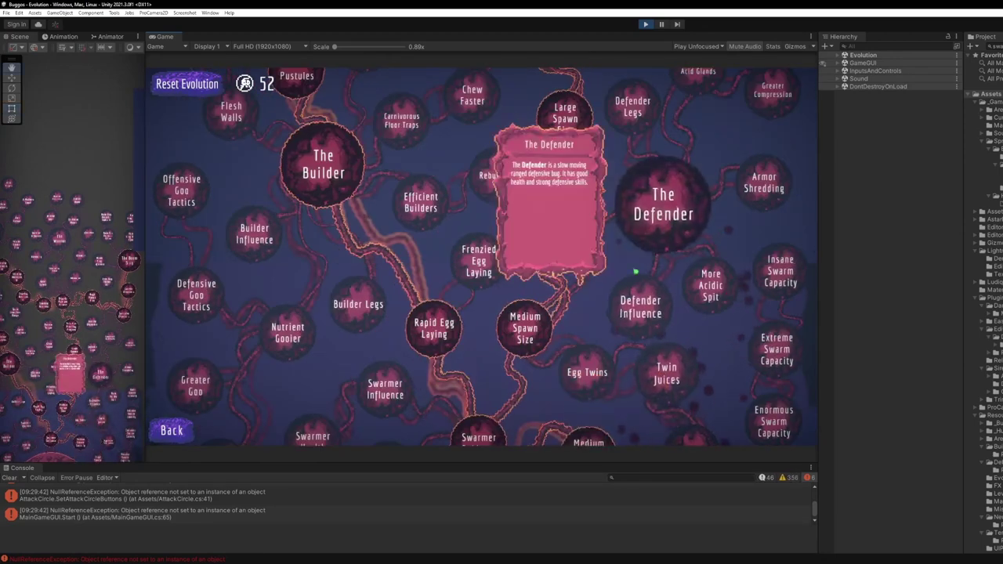
scroll(584, 247, "up", 6)
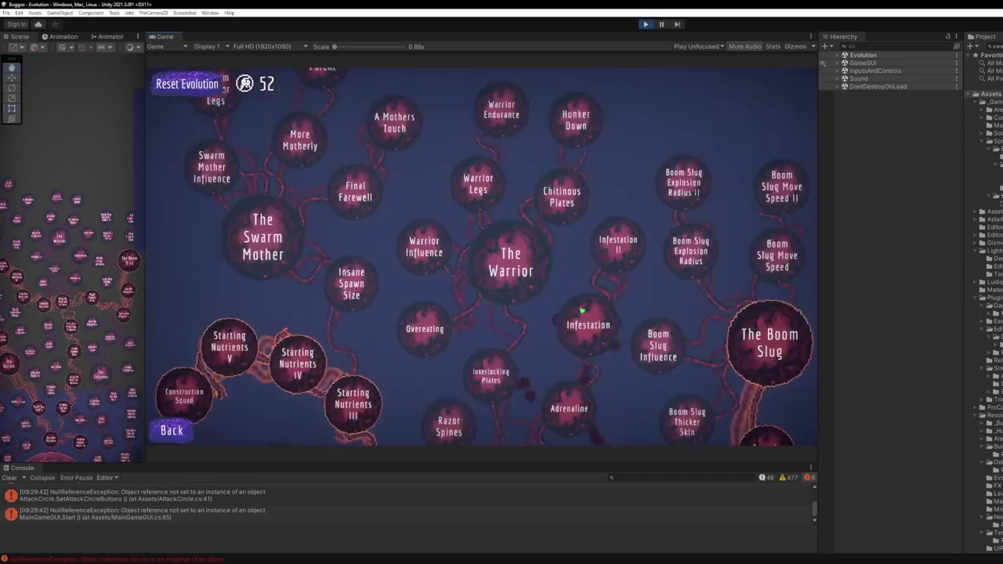
scroll(512, 96, "down", 6)
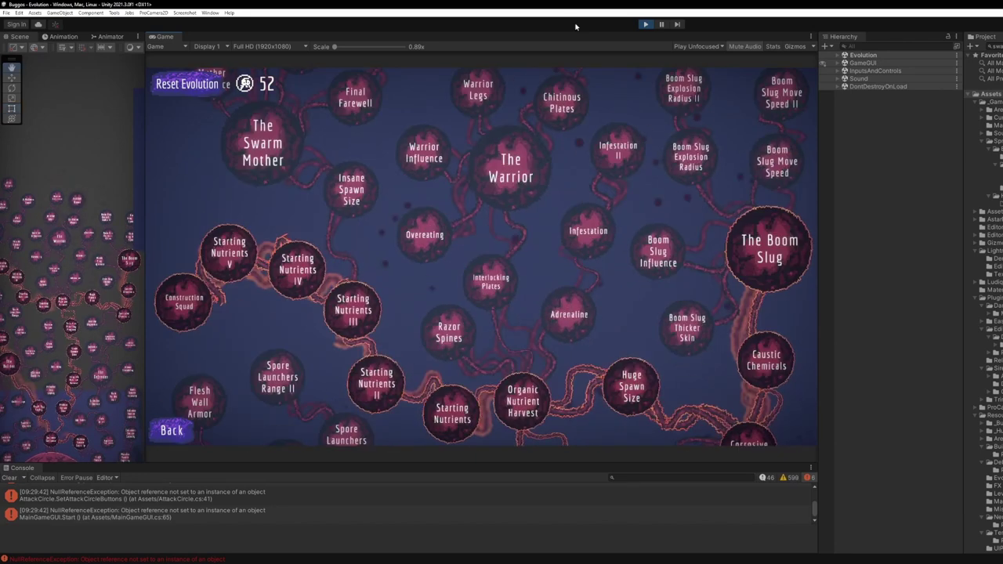
scroll(337, 258, "down", 6)
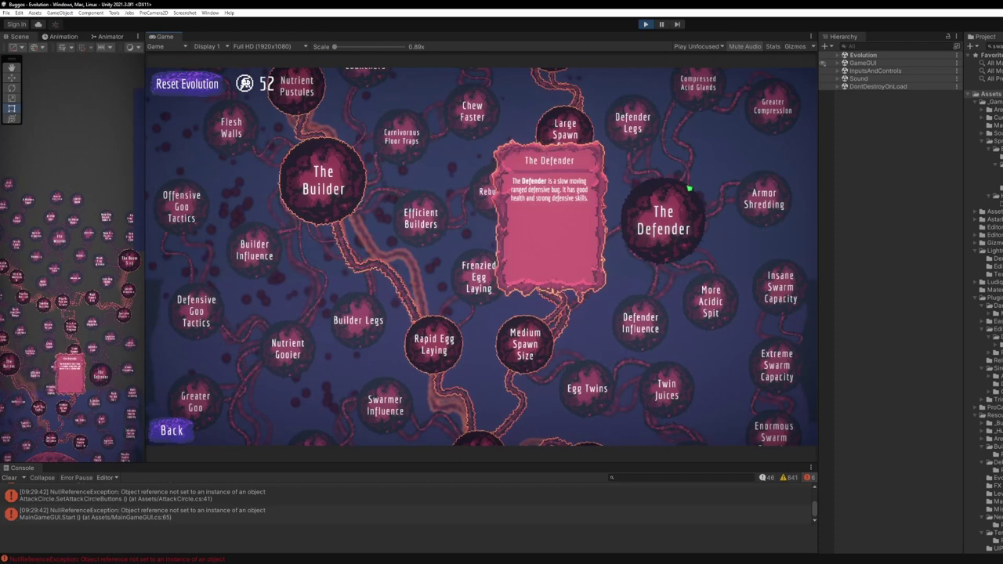
scroll(728, 179, "down", 3)
scroll(729, 180, "down", 1)
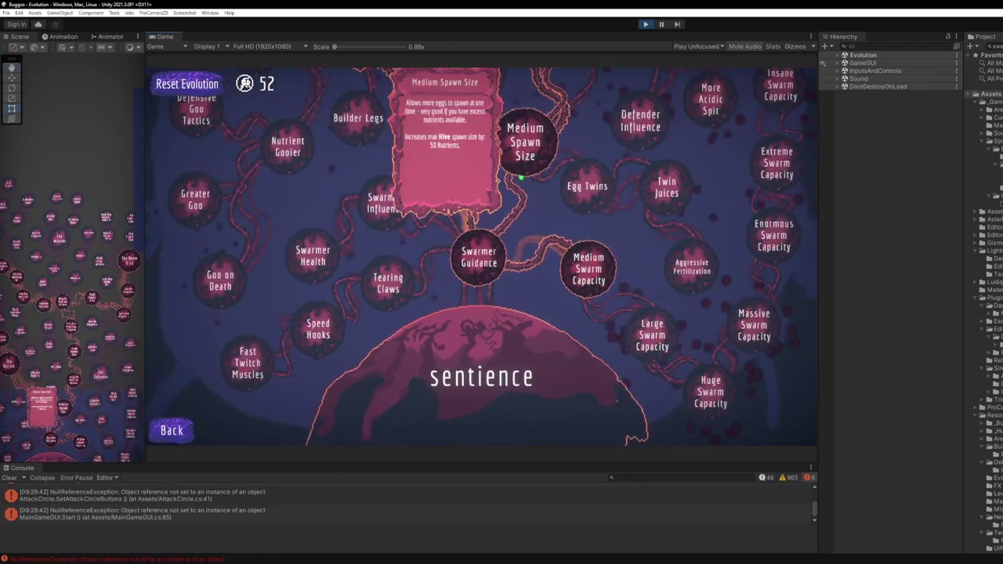
scroll(376, 282, "up", 2)
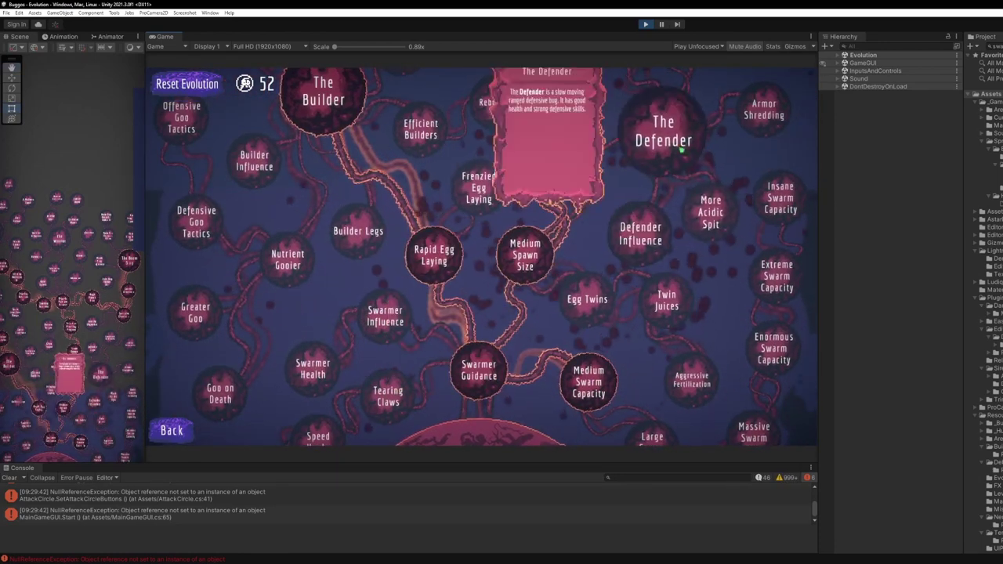
scroll(666, 133, "up", 7)
scroll(629, 124, "up", 10)
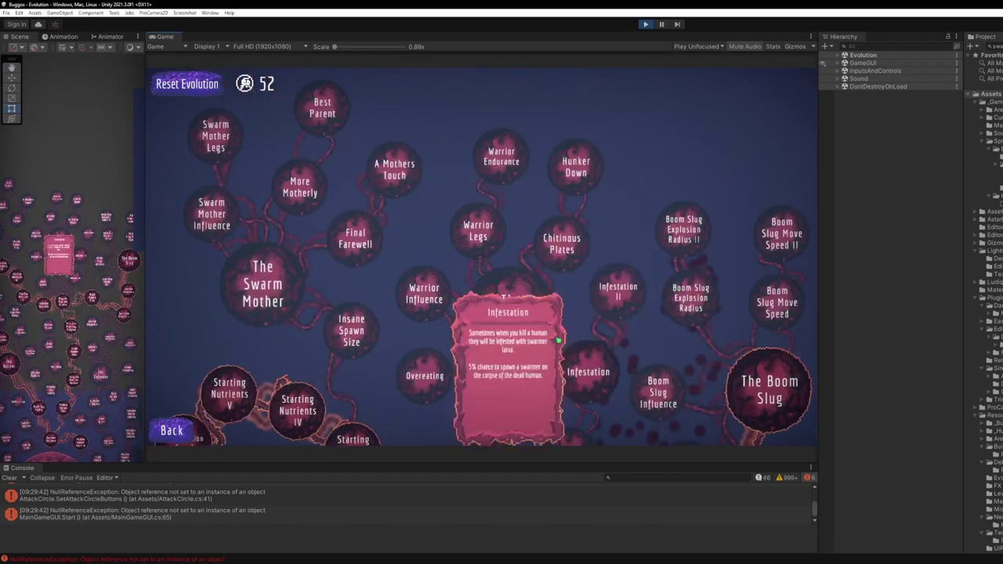
scroll(628, 205, "down", 15)
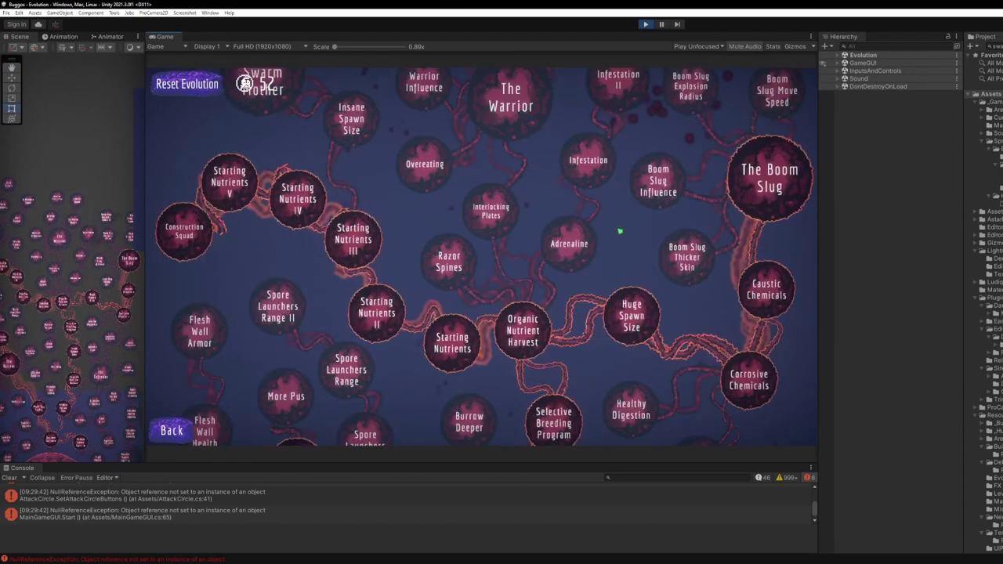
scroll(571, 298, "down", 8)
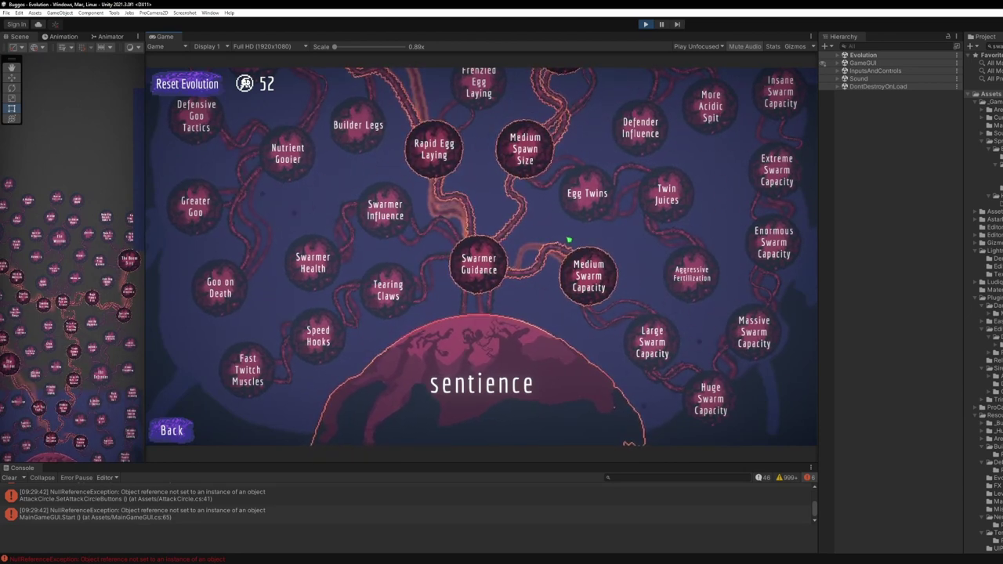
Step: Clear the logged messages from the Unity Console
mouse_move(581, 215)
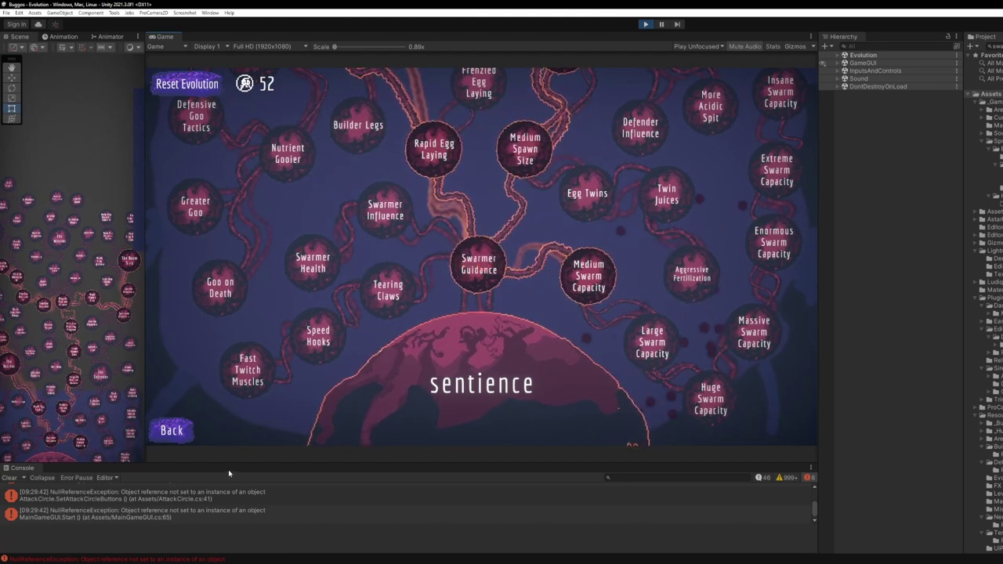
left_click(7, 478)
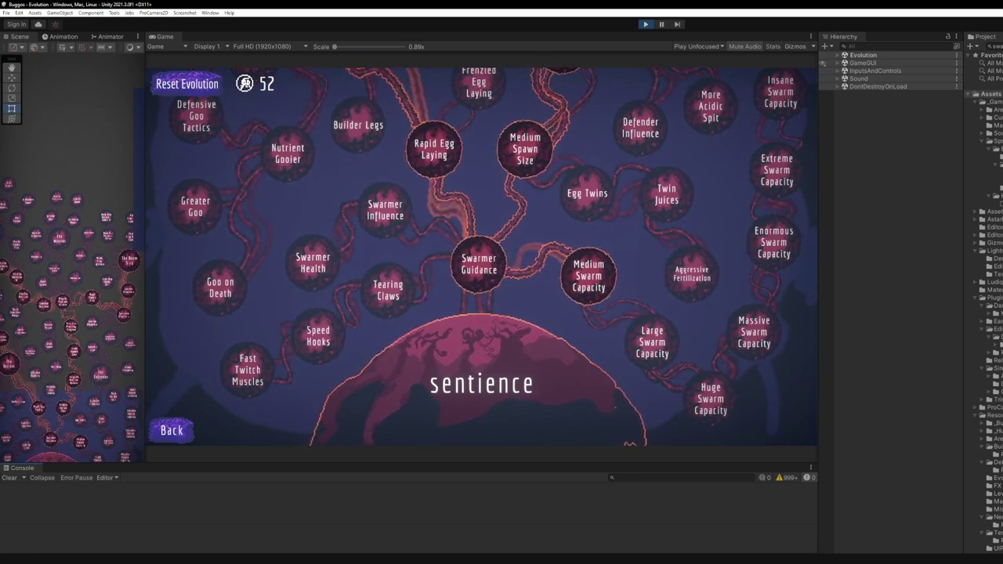
Step: Review the evolution tree's layout from Swarmer Guidance up to Best Parent and back down to the Builder and Defender branches
scroll(539, 316, "up", 10)
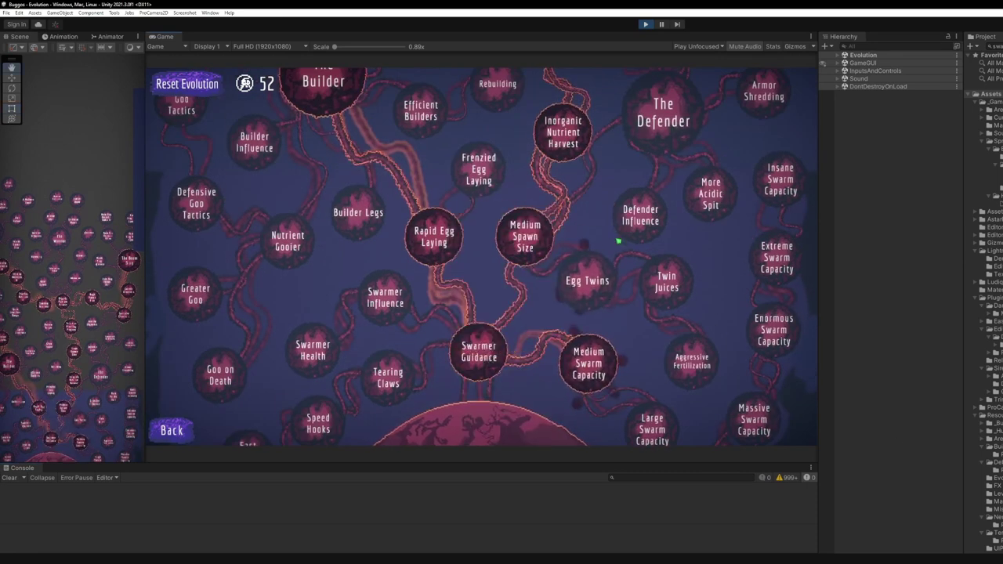
scroll(608, 257, "up", 3)
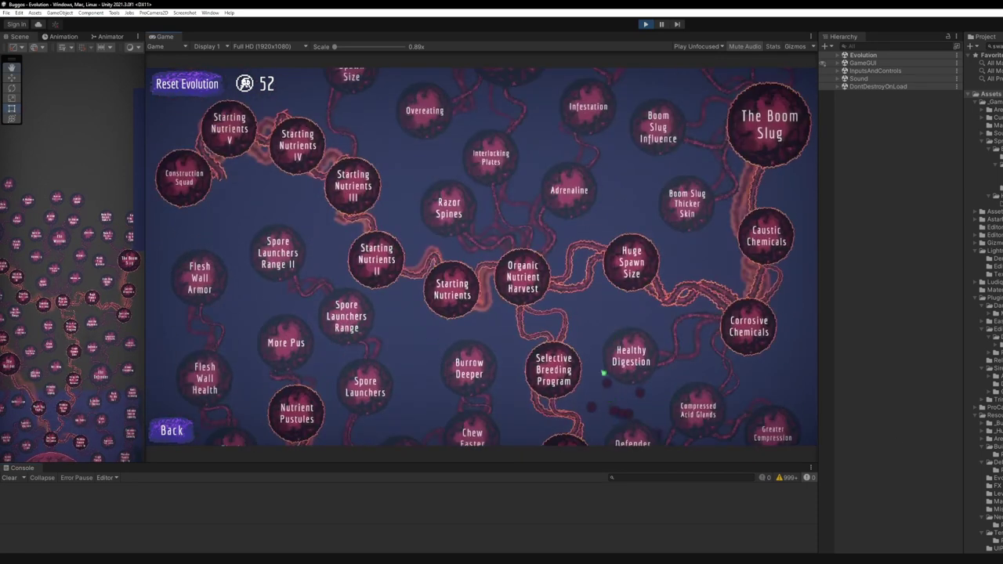
scroll(603, 405, "up", 5)
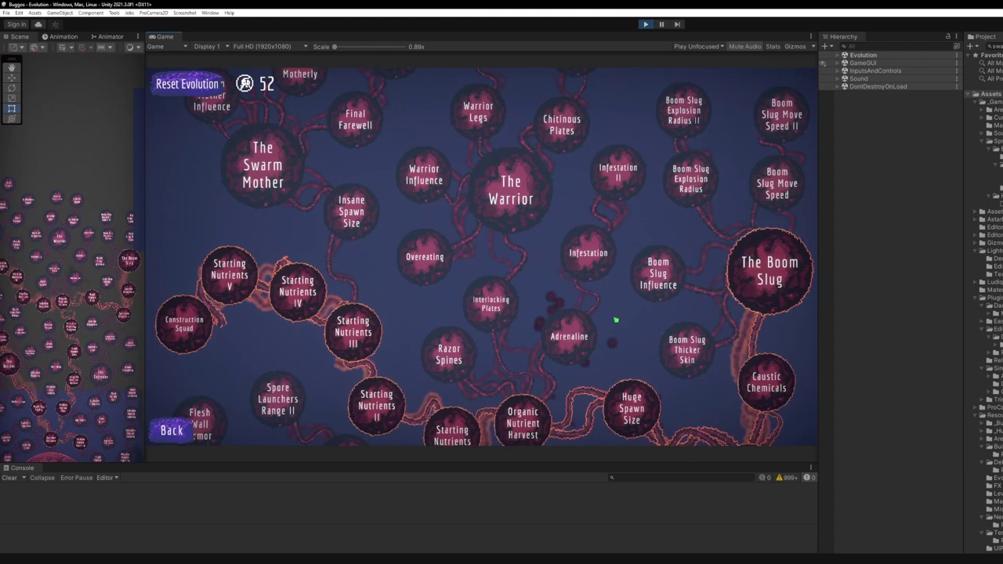
scroll(613, 316, "up", 5)
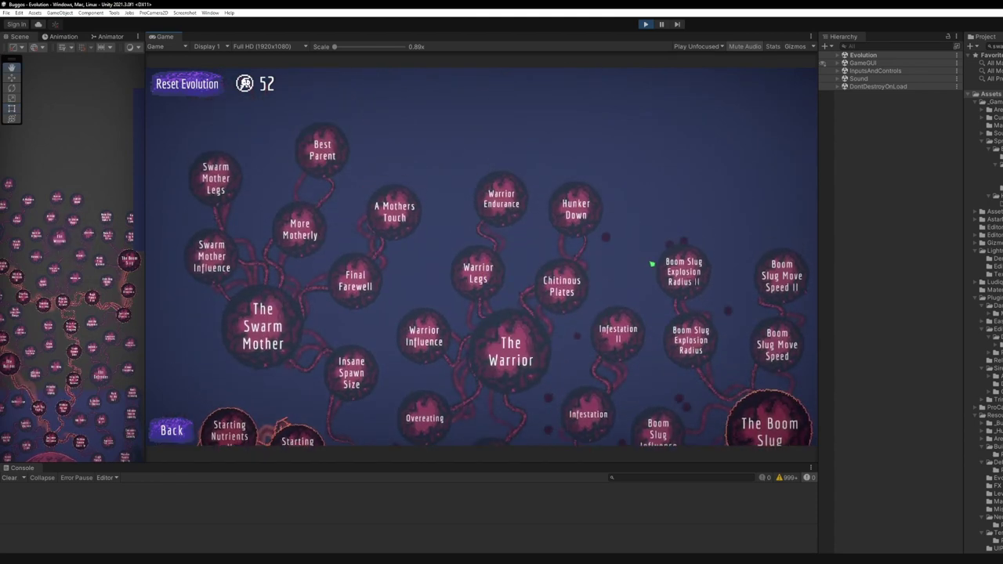
scroll(651, 271, "down", 7)
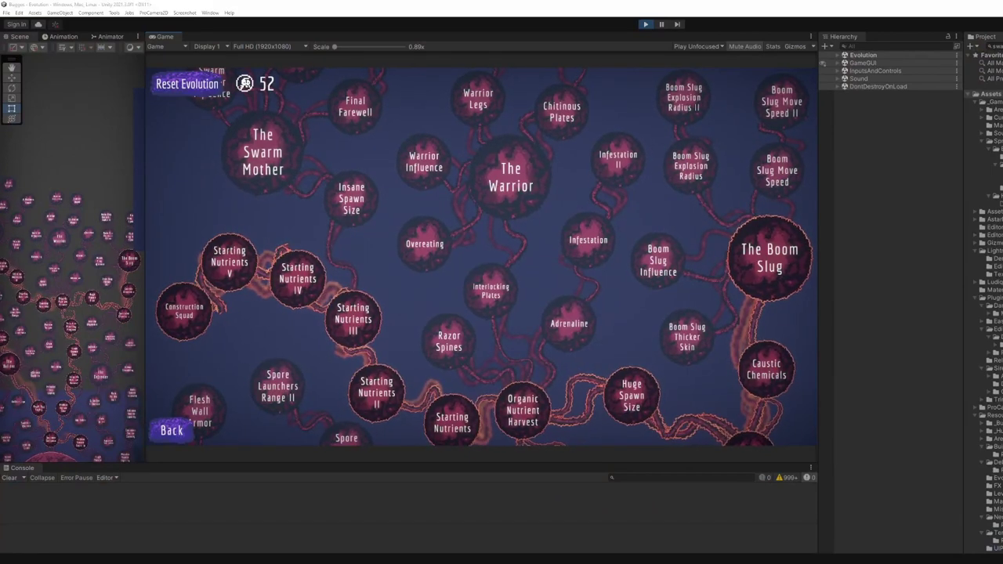
left_click(838, 479)
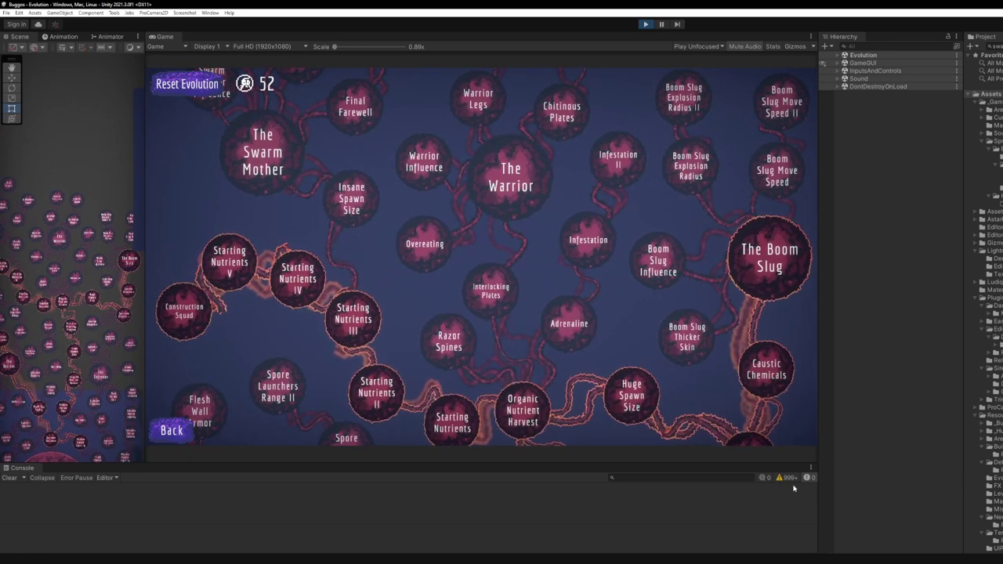
scroll(490, 349, "down", 5)
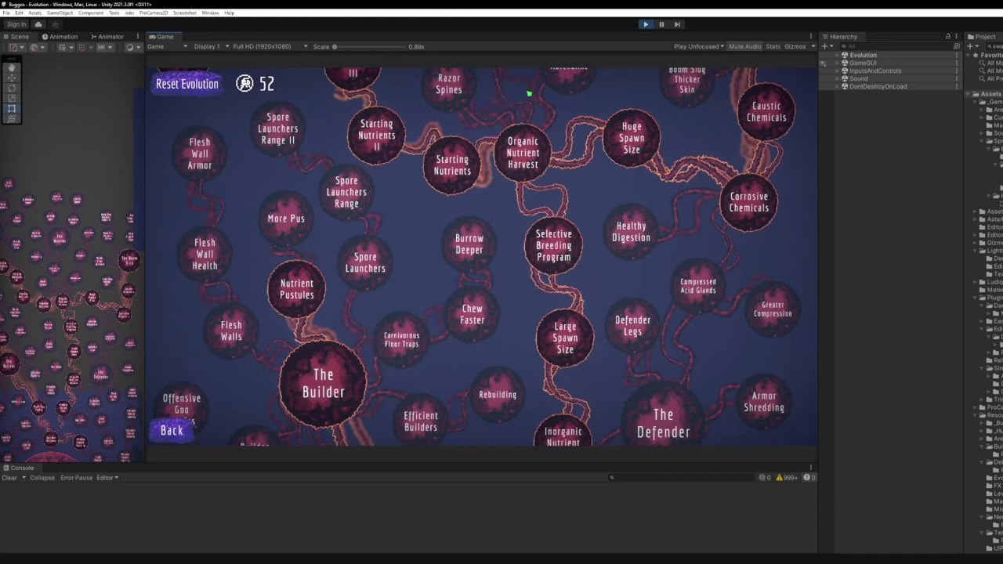
scroll(705, 235, "down", 5)
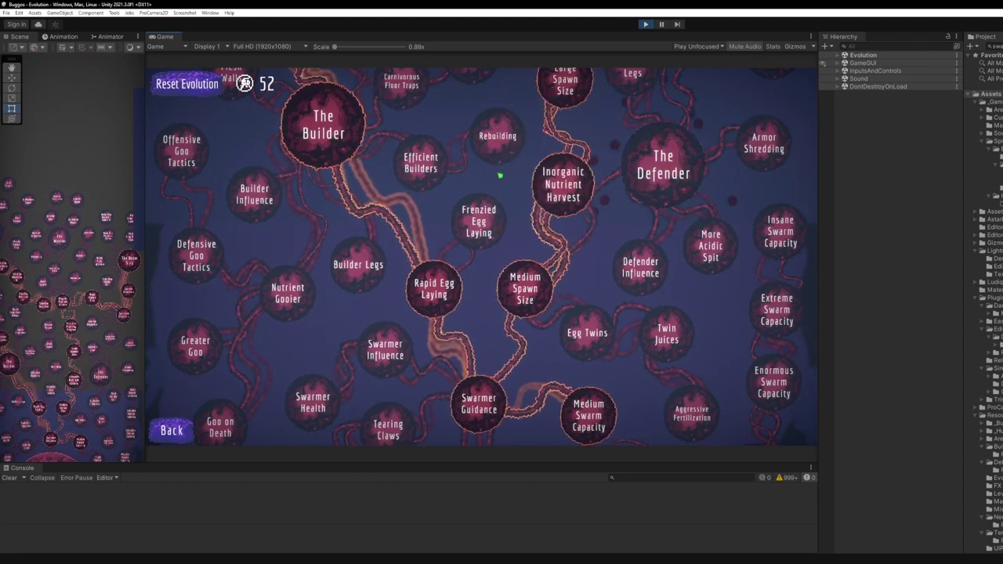
Step: Examine the upgrades around The Builder, including the Chew Faster description
mouse_move(339, 157)
scroll(462, 204, "up", 3)
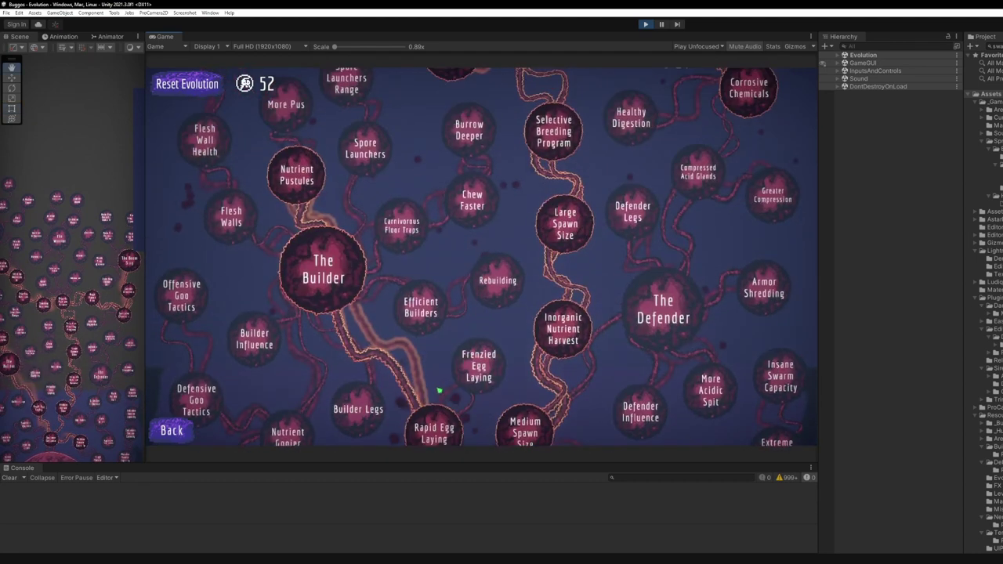
scroll(462, 212, "down", 6)
scroll(459, 69, "up", 5)
mouse_move(350, 218)
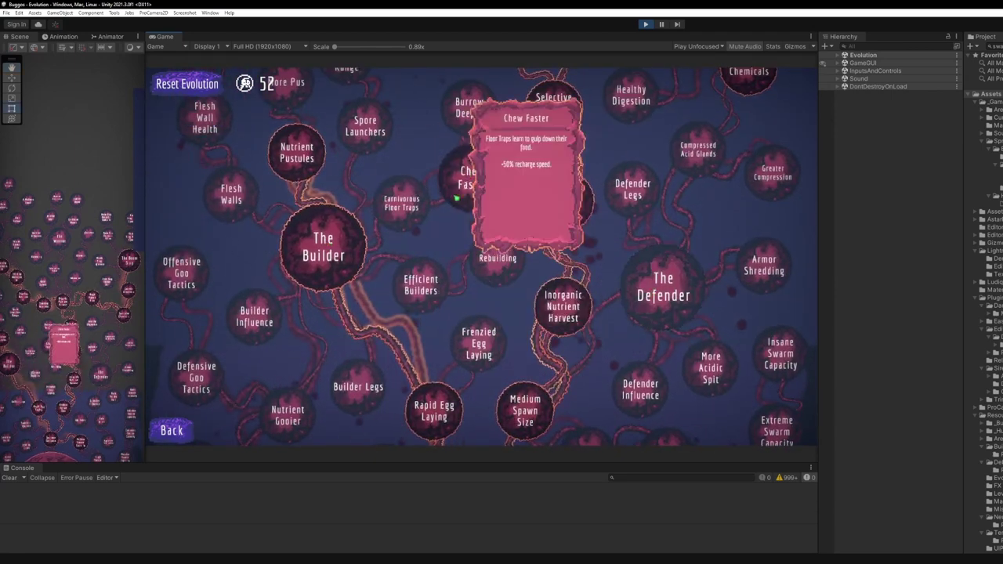
mouse_move(443, 304)
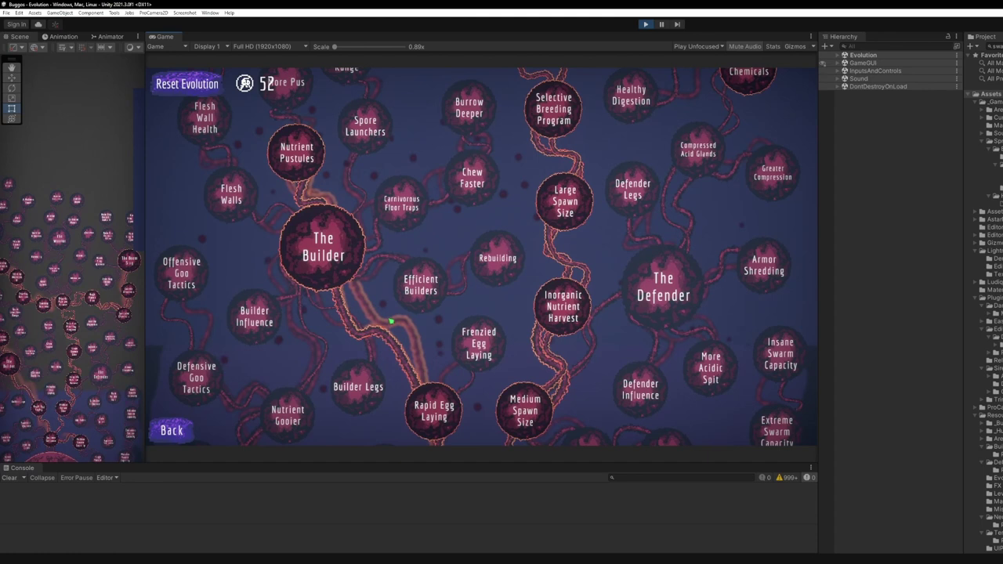
Step: Examine the evolution tree from The Builder up to the Starting Nutrients, Warrior and Boom Slug branches
scroll(413, 363, "up", 1)
scroll(413, 363, "up", 1)
scroll(441, 251, "up", 4)
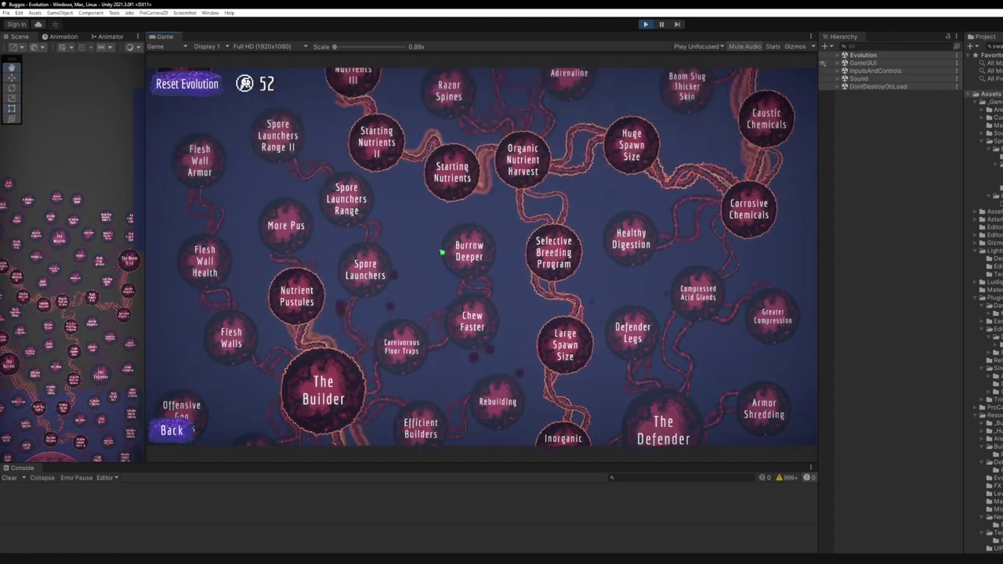
mouse_move(452, 408)
scroll(539, 358, "up", 2)
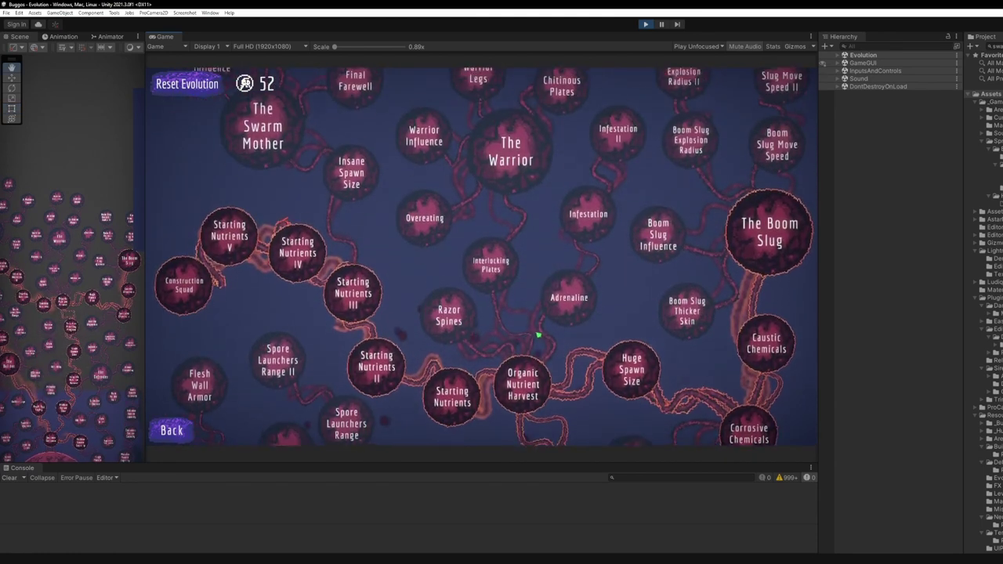
scroll(537, 377, "down", 4)
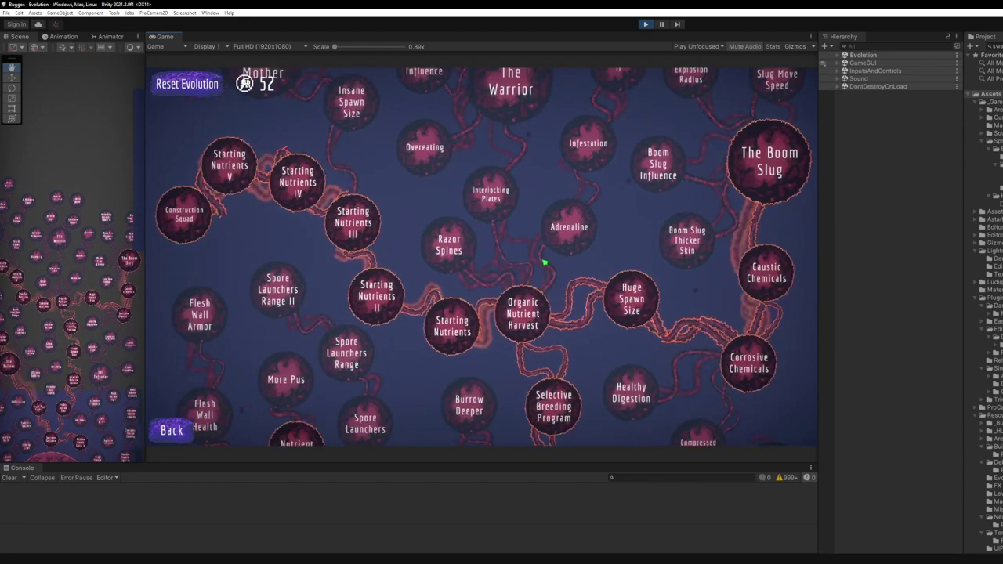
mouse_move(572, 93)
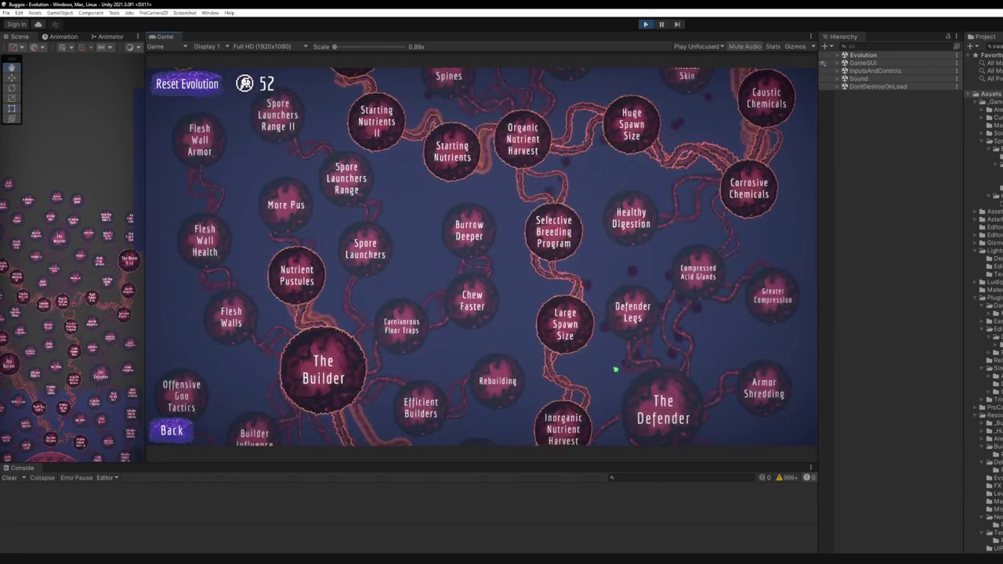
Step: Review the spawn-size path from Swarmer Guidance up to The Warrior and The Swarm Mother, checking the Large Spawn Size description
scroll(556, 412, "down", 4)
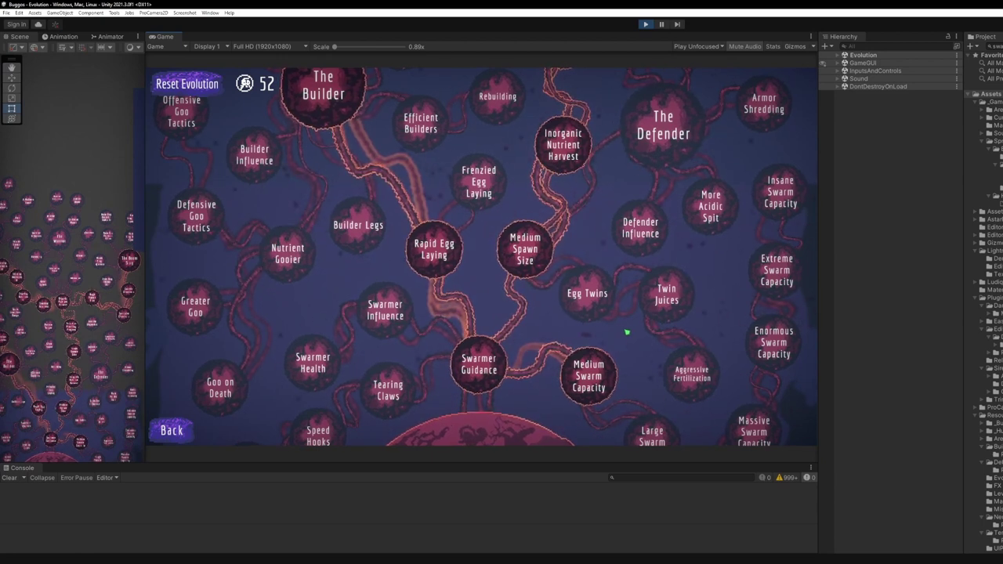
scroll(616, 226, "up", 3)
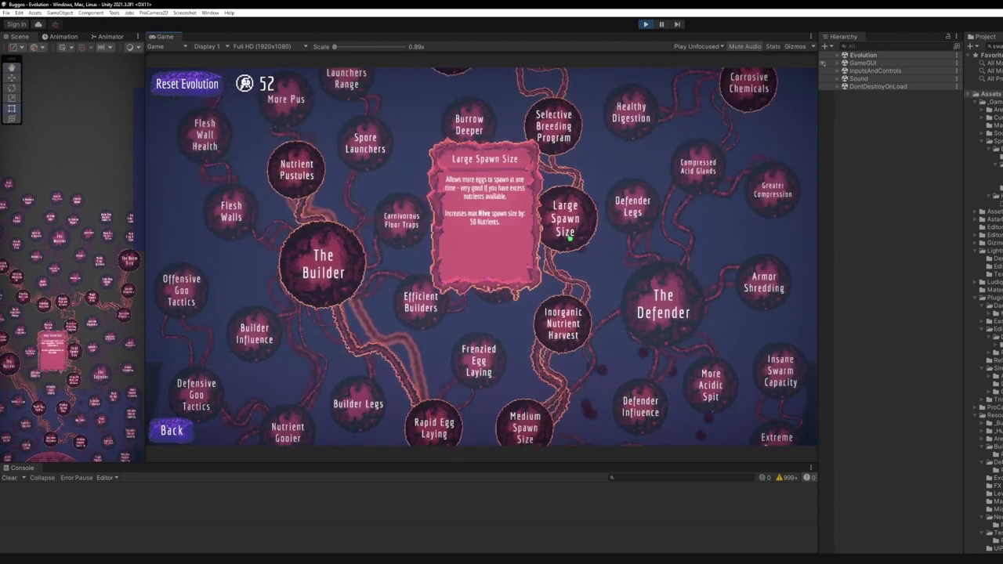
scroll(518, 211, "up", 3)
scroll(564, 258, "up", 5)
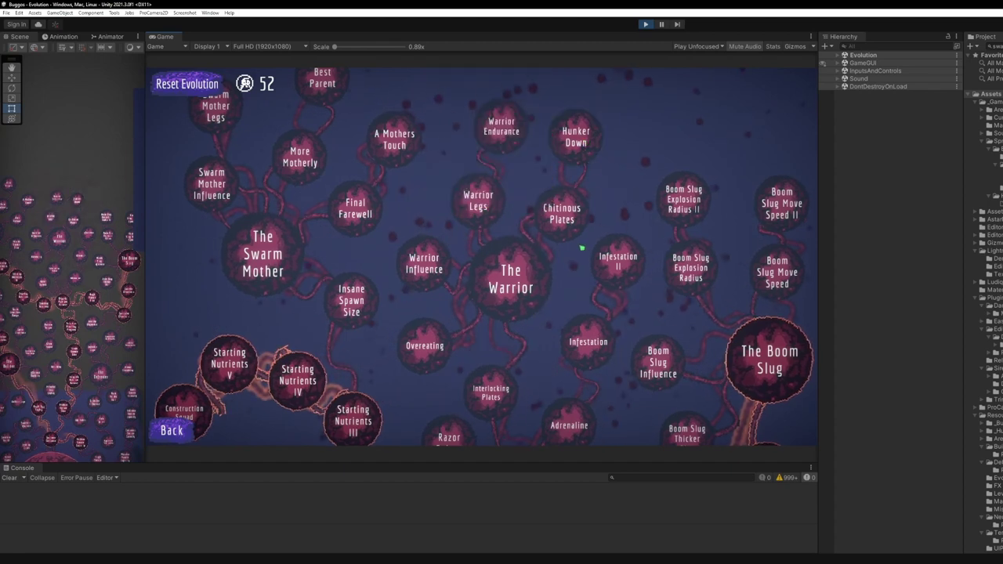
mouse_move(552, 236)
mouse_move(491, 123)
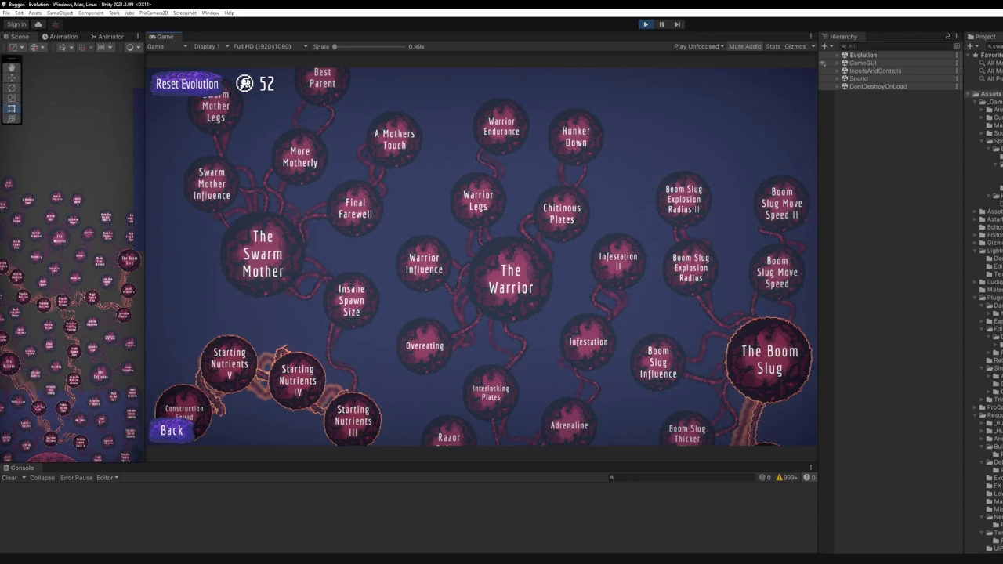
Step: Survey the evolution tree down to Sentience and back up past The Defender to Best Parent and the Boom Slug upgrades
scroll(627, 353, "down", 5)
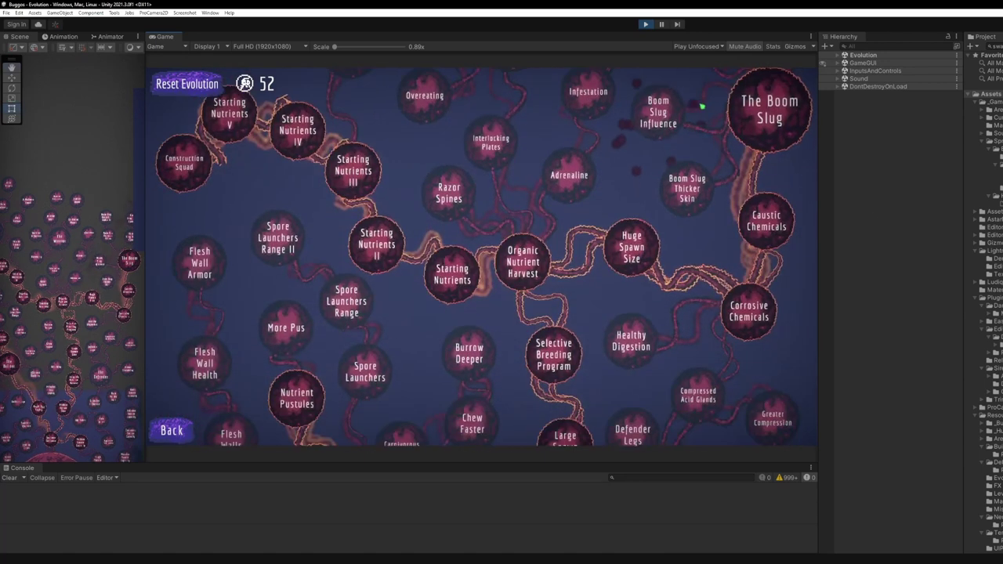
scroll(685, 282, "down", 4)
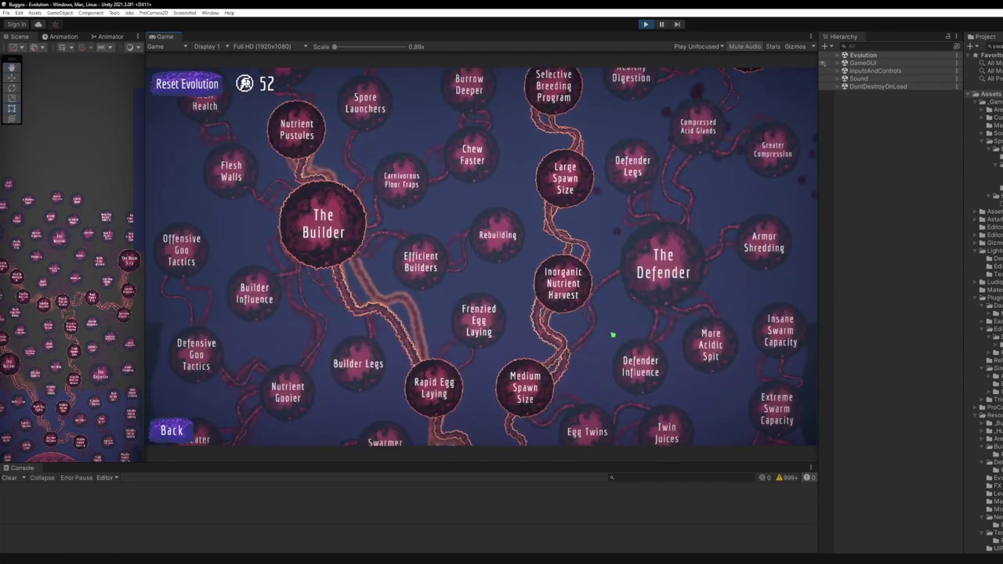
scroll(618, 139, "down", 4)
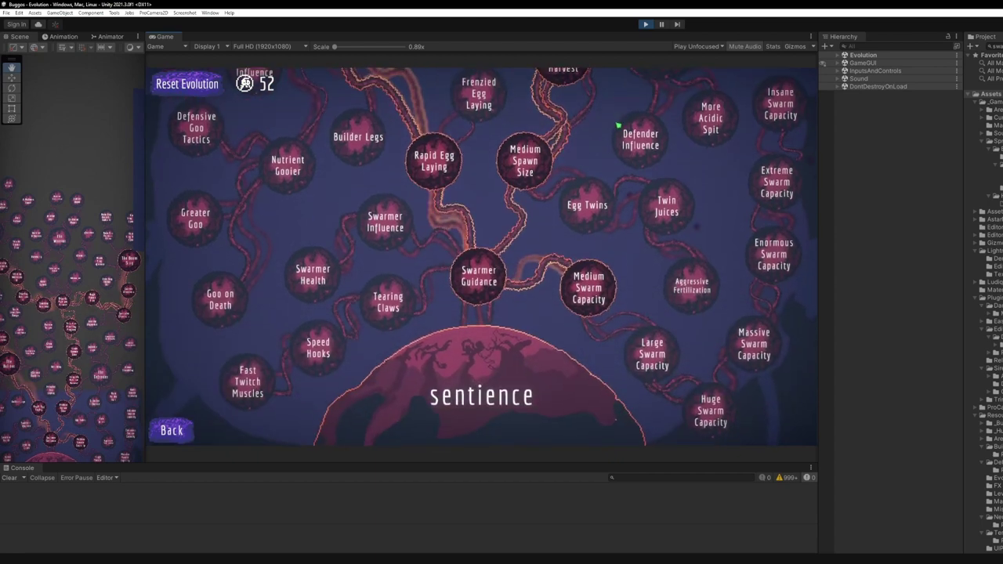
scroll(616, 197, "up", 2)
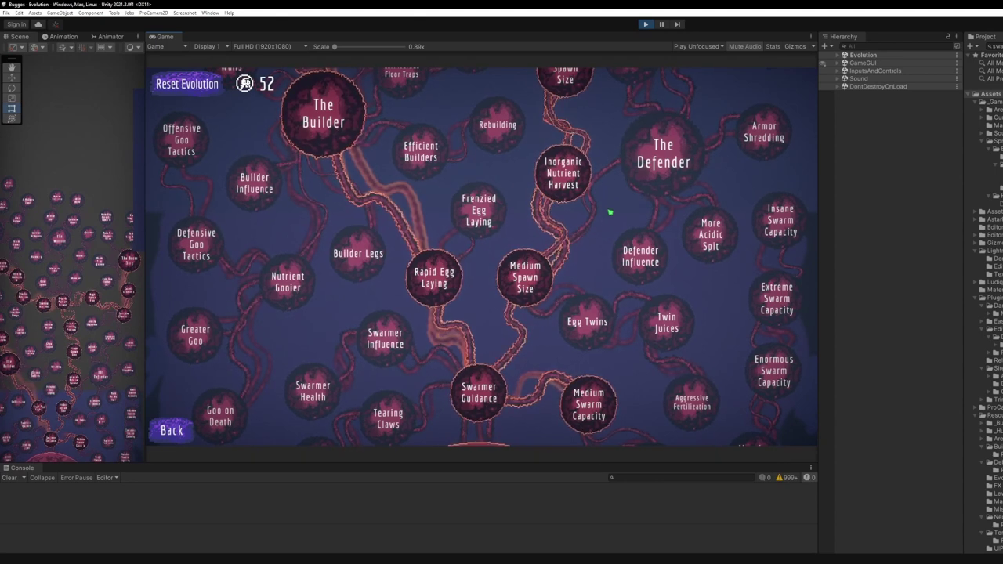
left_click_drag(615, 240, 619, 378)
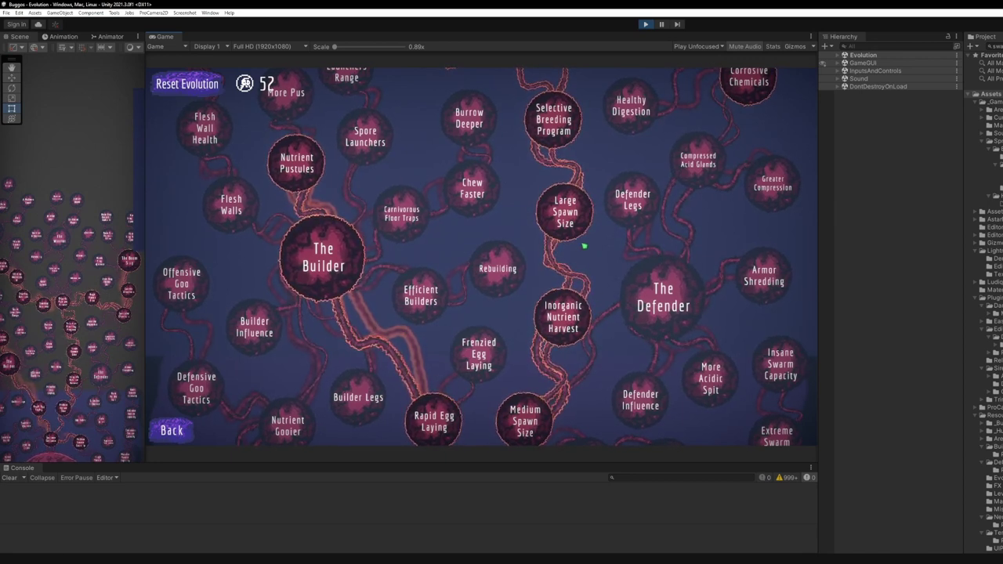
scroll(619, 371, "up", 3)
scroll(596, 185, "up", 4)
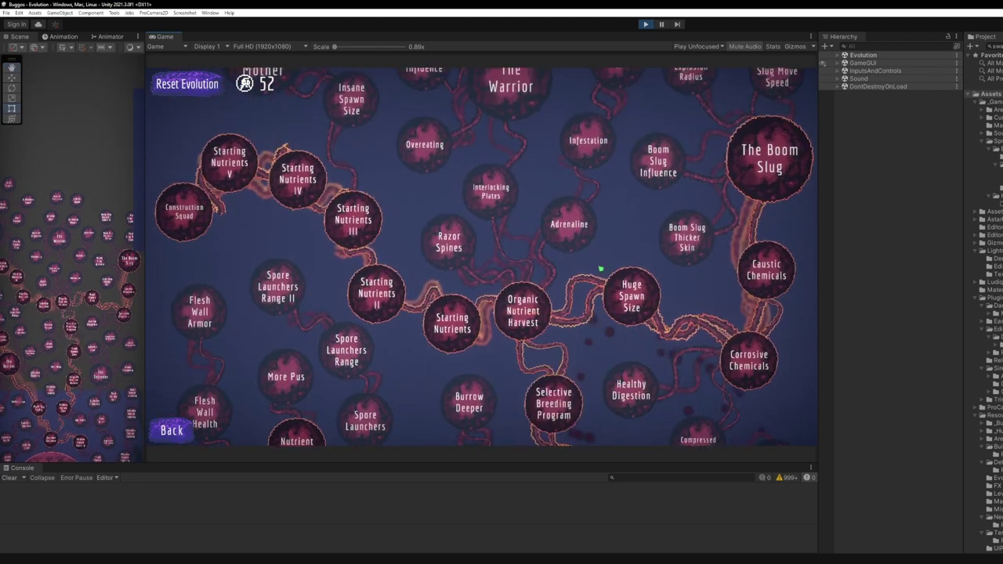
scroll(600, 269, "up", 4)
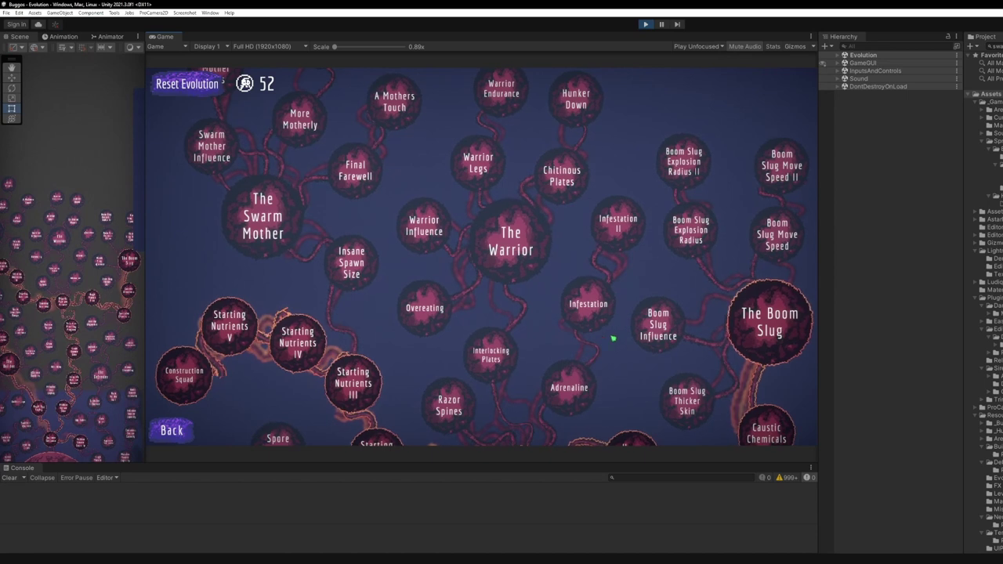
scroll(642, 268, "up", 2)
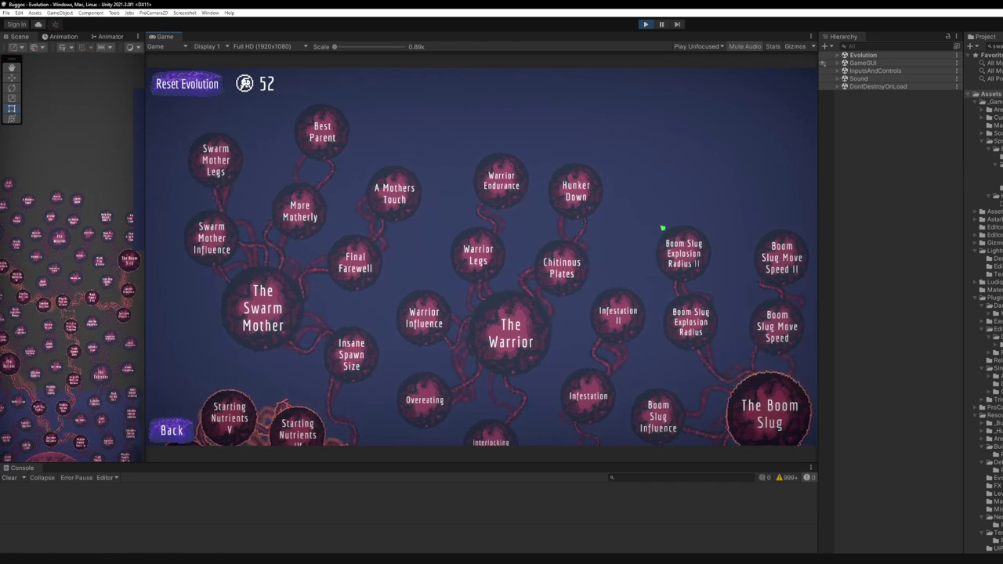
scroll(663, 230, "down", 3)
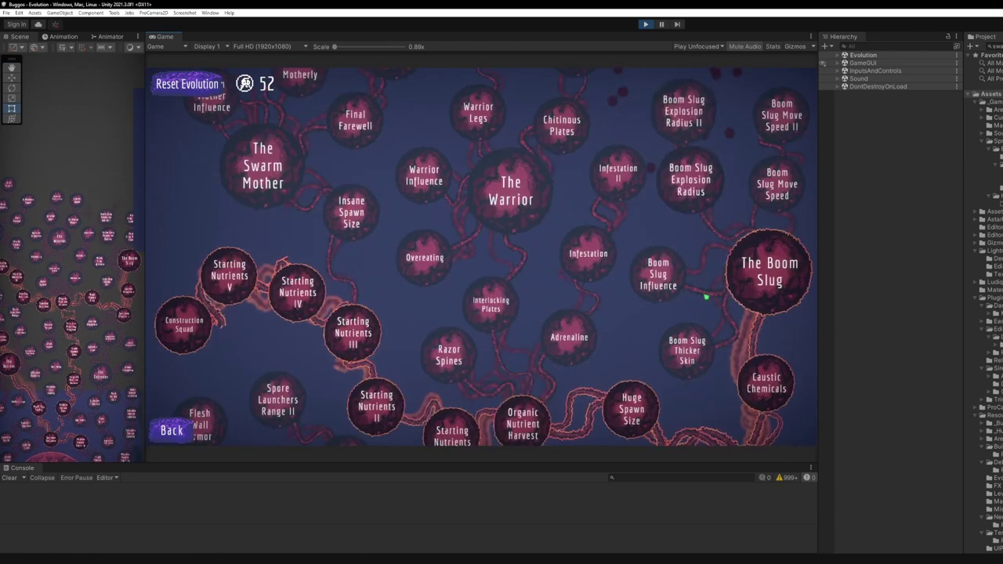